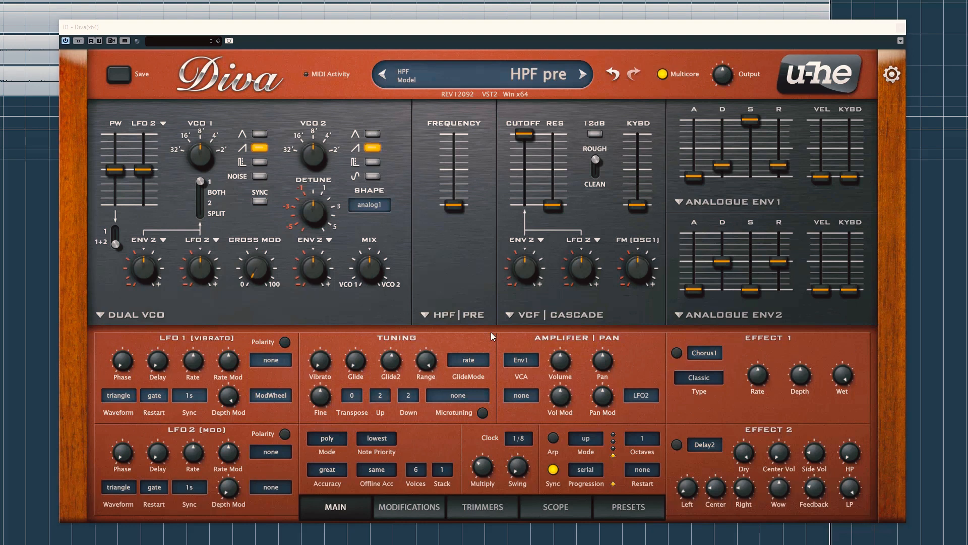
Examine the Voice Map Modulator settings among the voice trimmers.
{"action": "left_click", "coordinate": [431, 514]}
{"action": "left_click", "coordinate": [461, 513]}
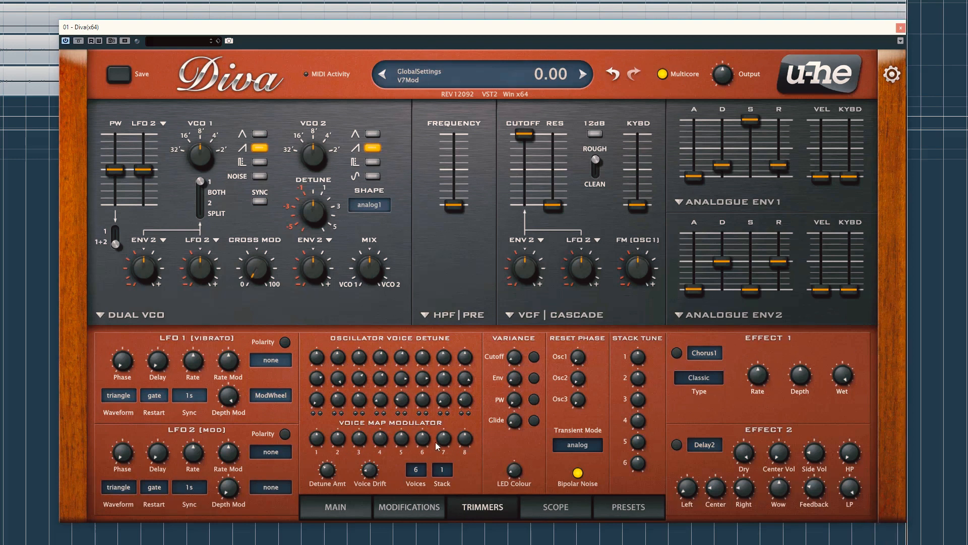
{"action": "left_click", "coordinate": [352, 503]}
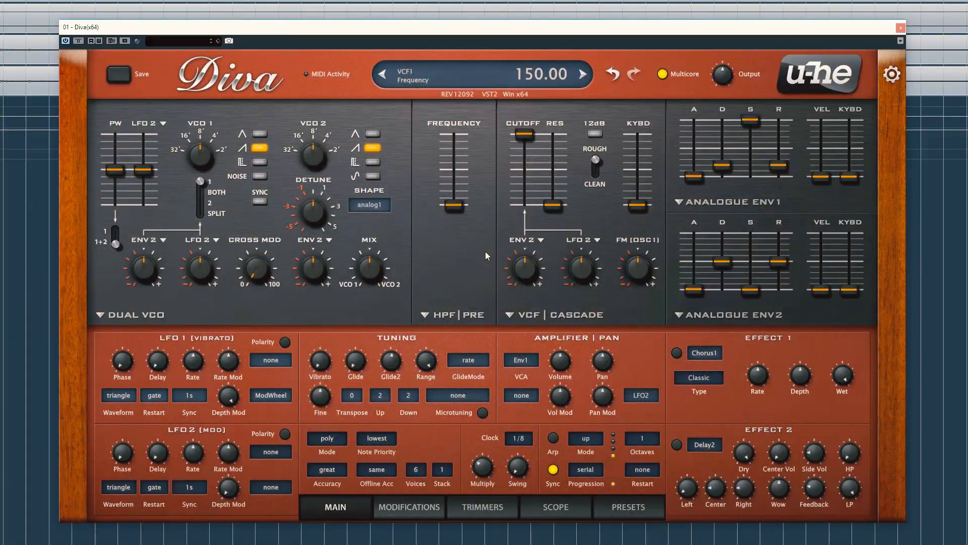
Enable the arpeggiator and shape the filter with cutoff at 64 and a positive Env 2 modulation amount.
{"action": "left_click", "coordinate": [553, 437]}
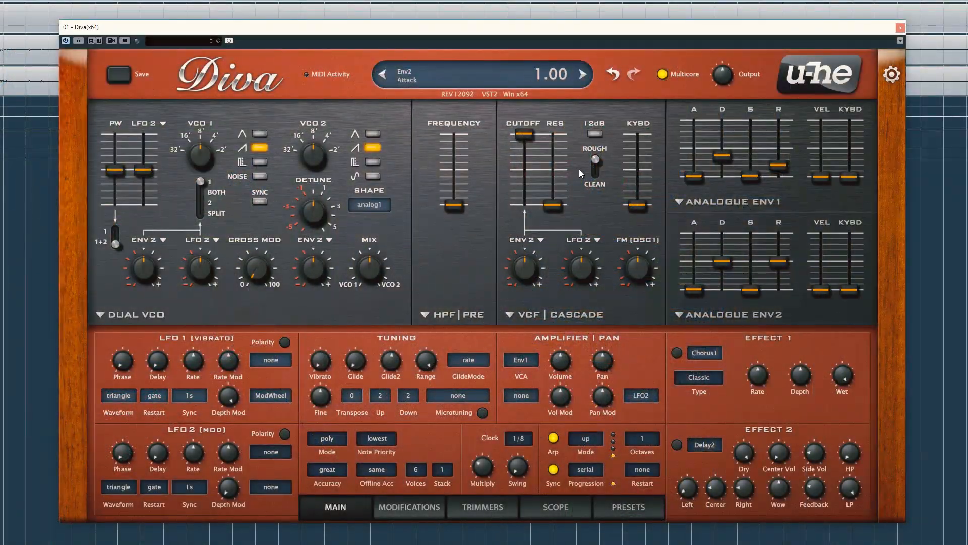
{"action": "left_click_drag", "start_coordinate": [525, 134], "coordinate": [519, 199]}
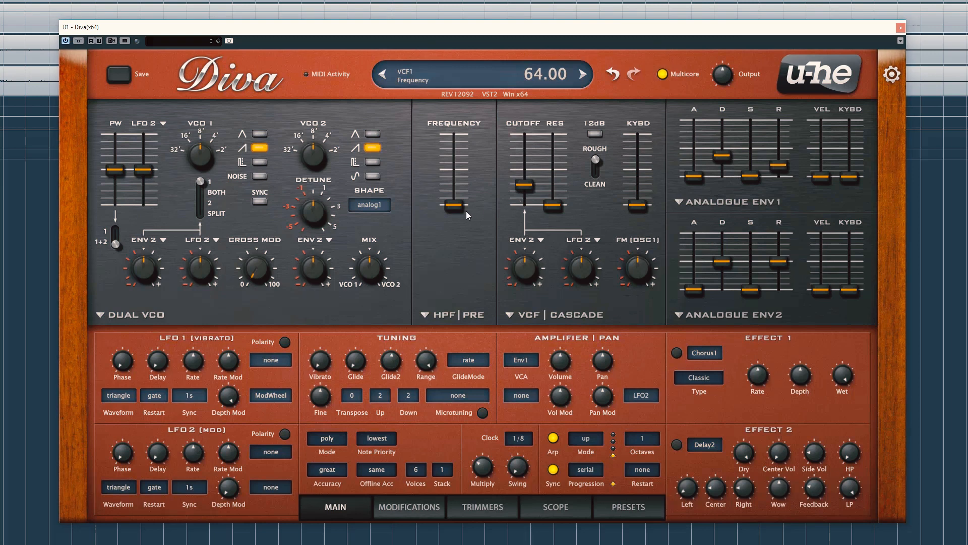
{"action": "left_click_drag", "start_coordinate": [524, 275], "coordinate": [522, 253]}
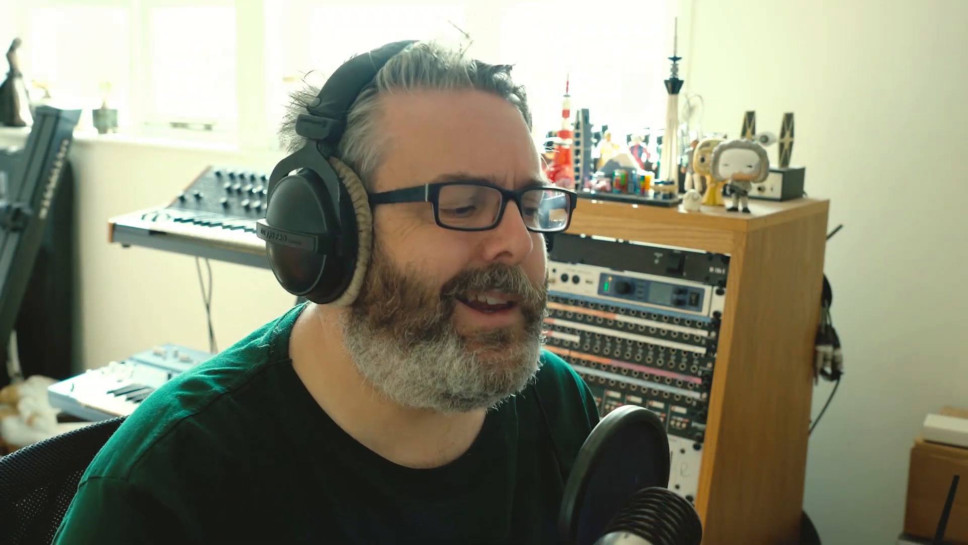
Set the note priority to last and apply the tuning modulation to both oscillators.
{"action": "left_click", "coordinate": [381, 443]}
{"action": "left_click", "coordinate": [396, 450]}
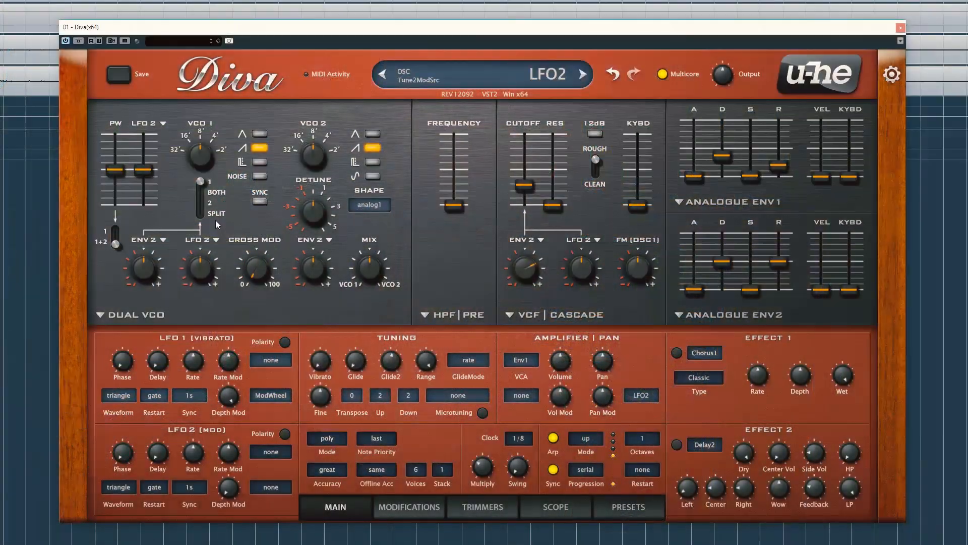
{"action": "left_click", "coordinate": [211, 197]}
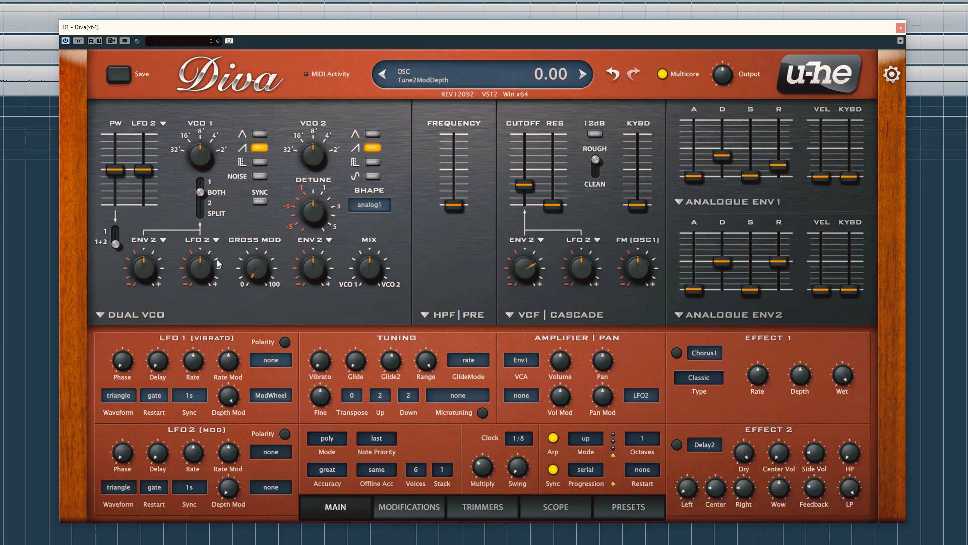
Raise VCO 1's tuning toward 4' and modulate oscillator pitch from the Quantise source with a strong positive depth.
{"action": "left_click_drag", "start_coordinate": [226, 127], "coordinate": [229, 120]}
{"action": "left_click", "coordinate": [161, 241]}
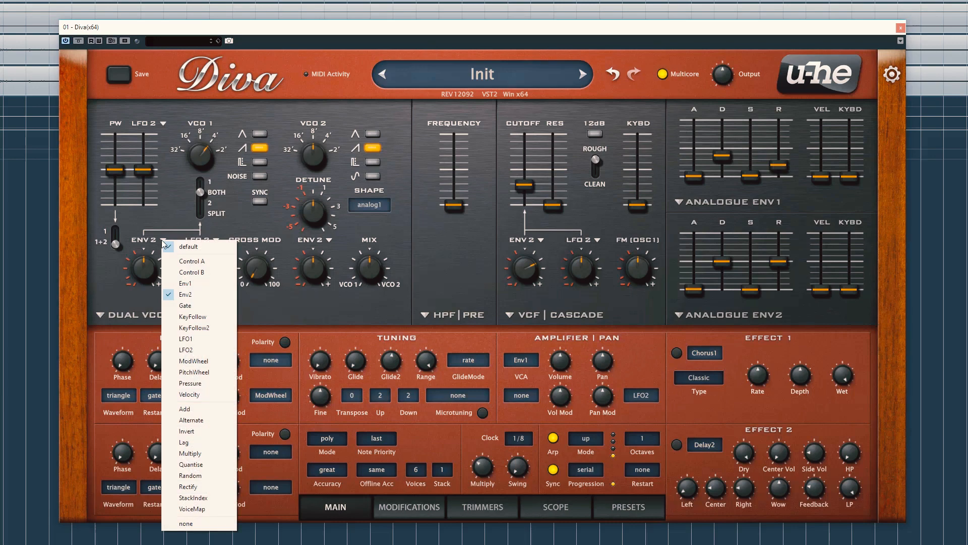
{"action": "left_click", "coordinate": [211, 464]}
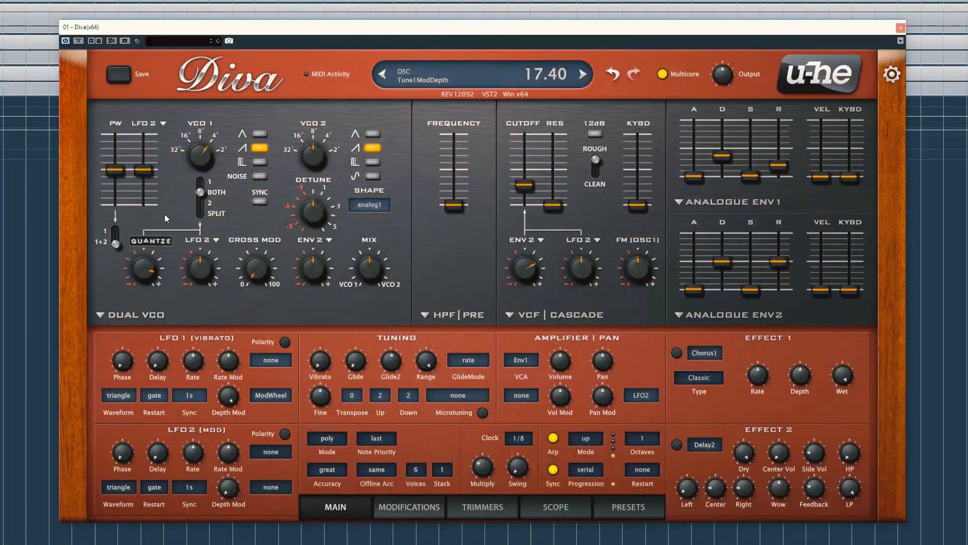
{"action": "left_click_drag", "start_coordinate": [164, 214], "coordinate": [162, 187]}
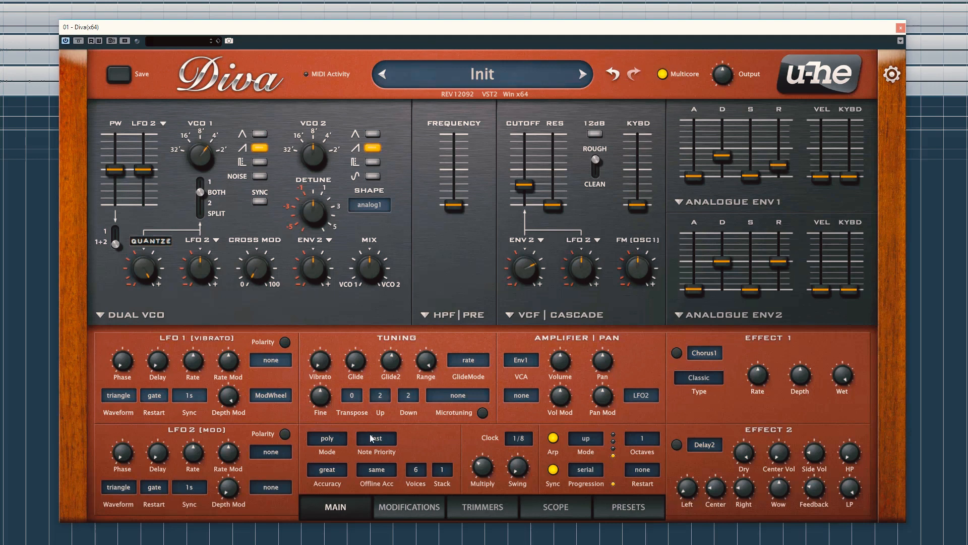
Set the Quantize modifier's source to VoiceMap and raise its quantize amount.
{"action": "left_click", "coordinate": [476, 513]}
{"action": "left_click", "coordinate": [409, 507]}
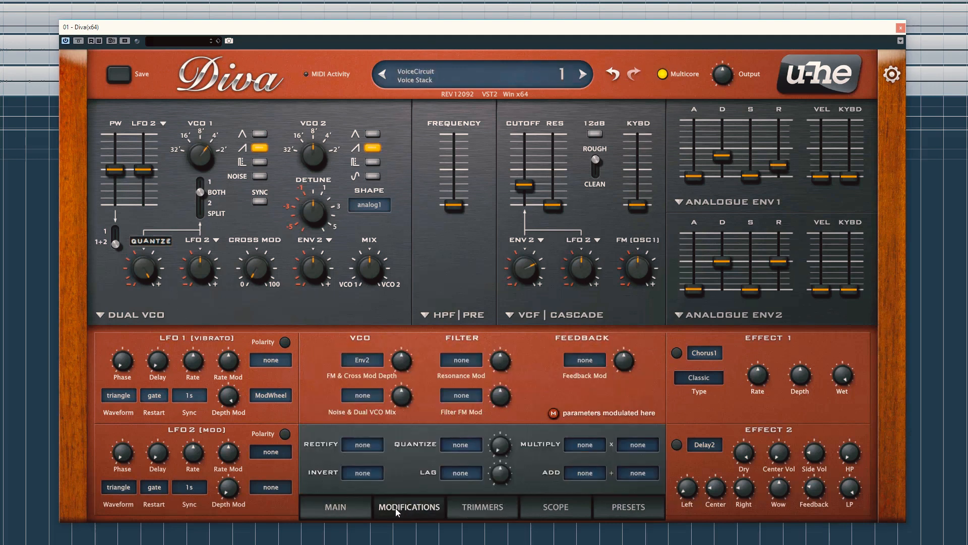
{"action": "left_click", "coordinate": [464, 446]}
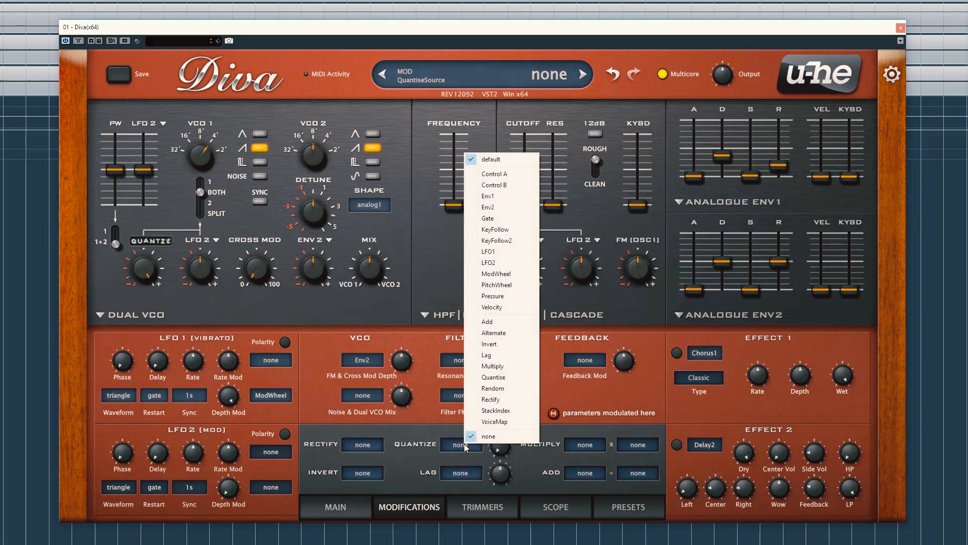
{"action": "left_click", "coordinate": [499, 423]}
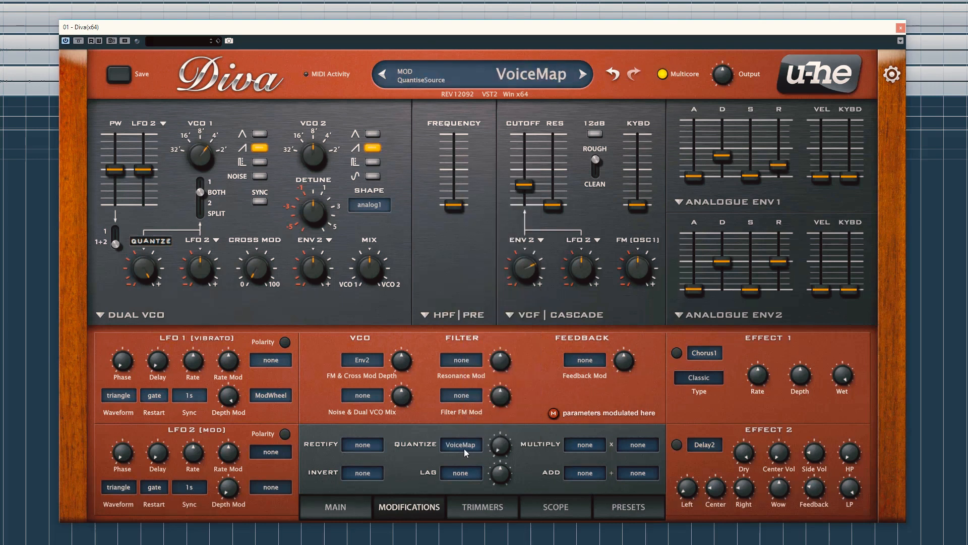
{"action": "left_click_drag", "start_coordinate": [498, 445], "coordinate": [523, 298]}
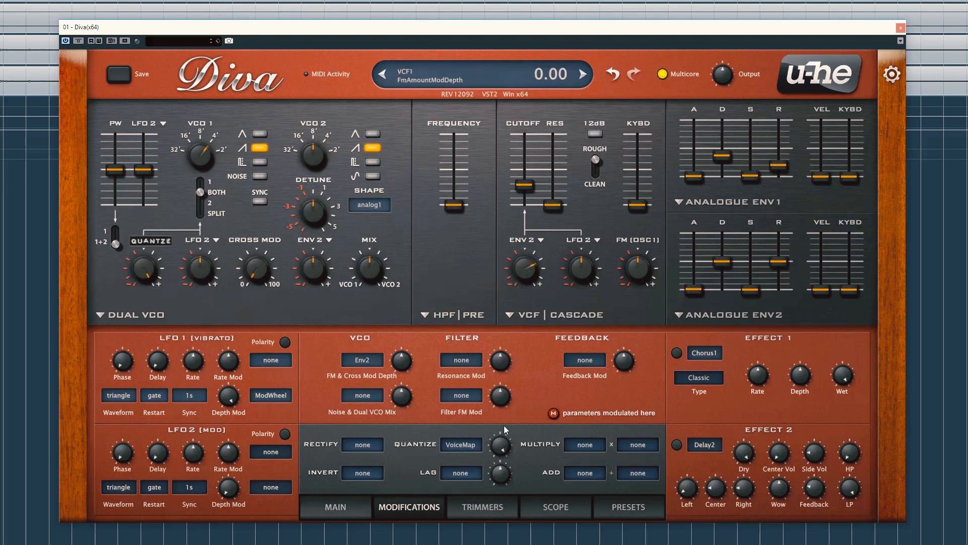
Set the voice count to 8 and adjust the Voice Map Modulator value for voice 2.
{"action": "left_click", "coordinate": [356, 507]}
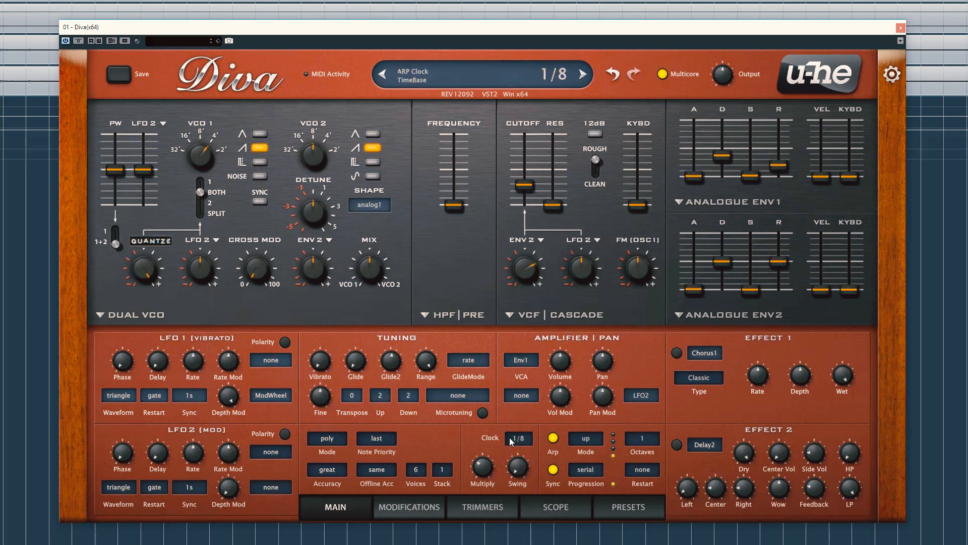
{"action": "left_click", "coordinate": [422, 471]}
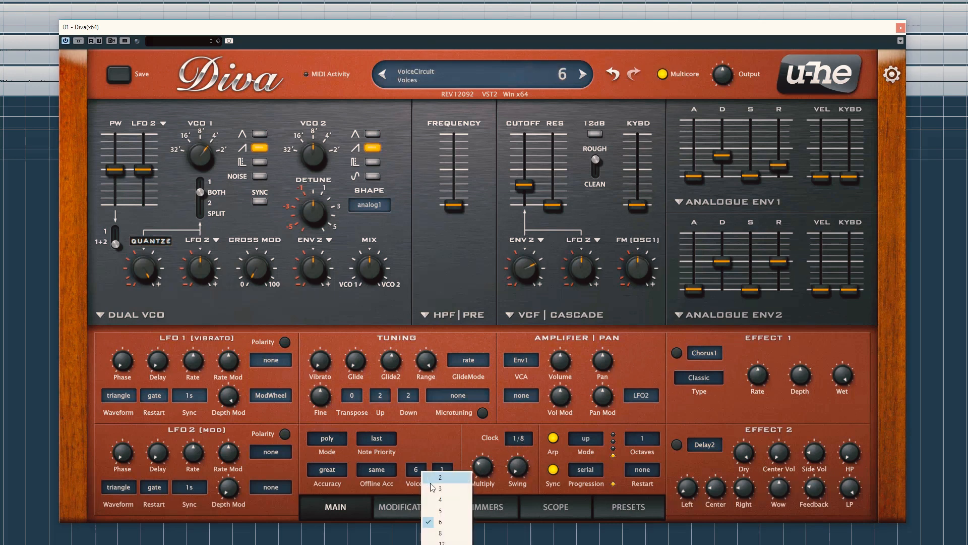
{"action": "left_click", "coordinate": [444, 533]}
{"action": "left_click", "coordinate": [484, 508]}
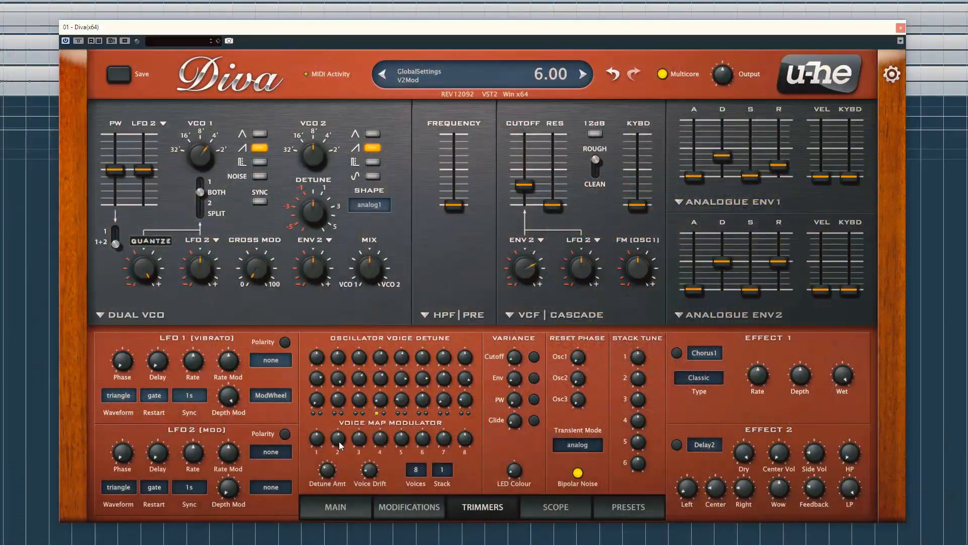
{"action": "left_click_drag", "start_coordinate": [339, 440], "coordinate": [344, 437]}
Limit the patch to 4 voices and fine-tune the Voice Map Modulator values, starting with voice 3.
{"action": "left_click", "coordinate": [415, 469]}
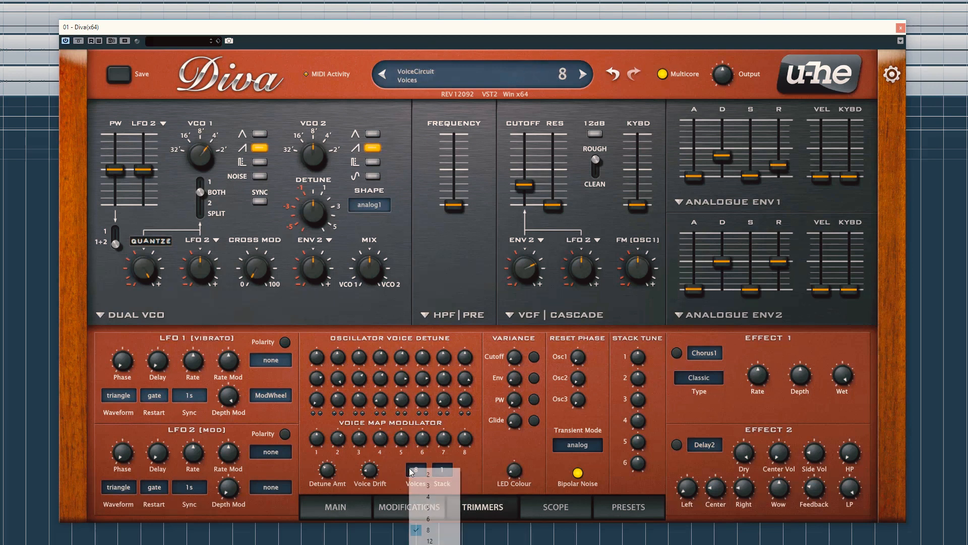
{"action": "left_click", "coordinate": [437, 497]}
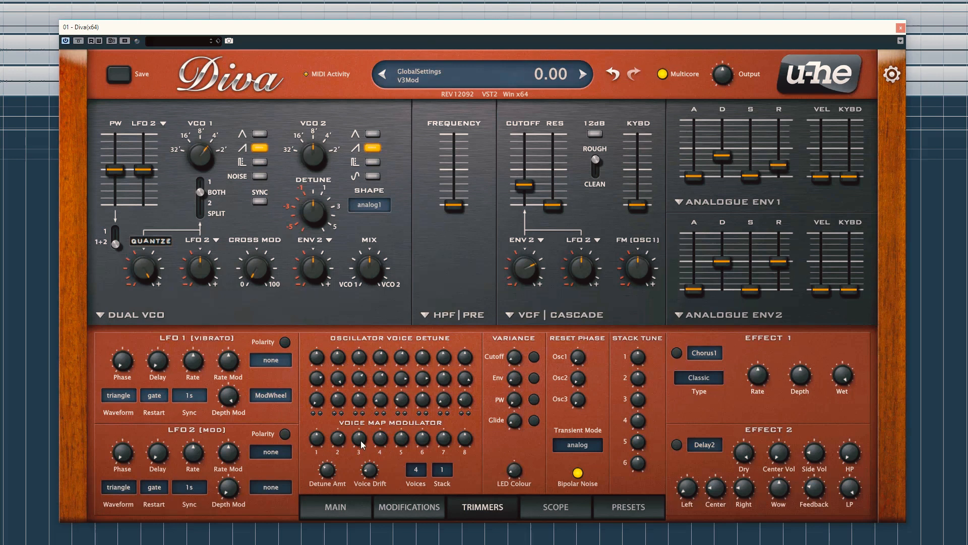
{"action": "left_click_drag", "start_coordinate": [361, 444], "coordinate": [373, 427]}
{"action": "scroll", "coordinate": [360, 446], "scroll_direction": "down", "scroll_amount": 3}
{"action": "scroll", "coordinate": [388, 436], "scroll_direction": "up", "scroll_amount": 11}
{"action": "scroll", "coordinate": [389, 434], "scroll_direction": "up", "scroll_amount": 1}
{"action": "scroll", "coordinate": [389, 434], "scroll_direction": "up", "scroll_amount": 3}
{"action": "scroll", "coordinate": [382, 441], "scroll_direction": "down", "scroll_amount": 2}
{"action": "scroll", "coordinate": [381, 440], "scroll_direction": "down", "scroll_amount": 3}
{"action": "scroll", "coordinate": [359, 443], "scroll_direction": "up", "scroll_amount": 2}
{"action": "scroll", "coordinate": [359, 444], "scroll_direction": "down", "scroll_amount": 2}
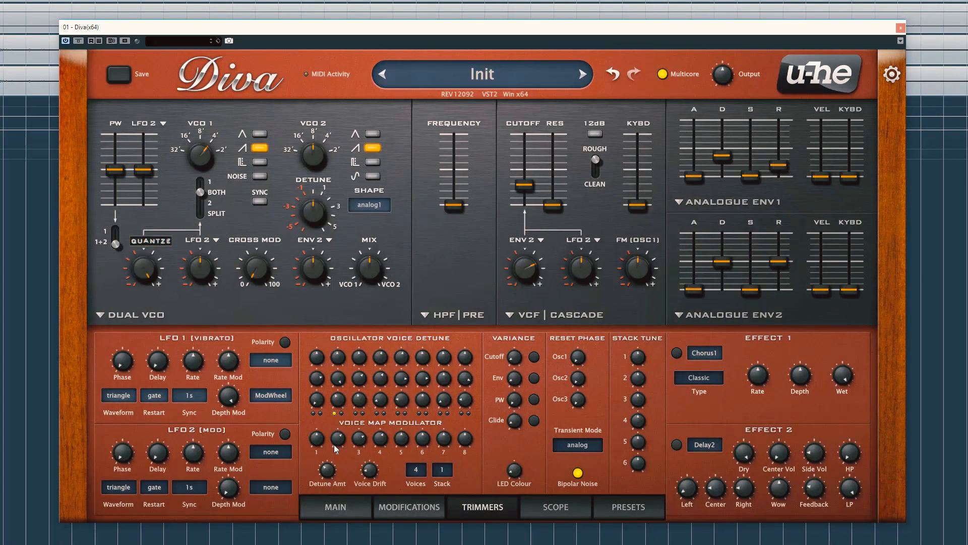
Set the voice count to 8 and tune the Voice Map Modulator values for voices 5 through 8.
{"action": "left_click", "coordinate": [416, 469]}
{"action": "left_click", "coordinate": [430, 484]}
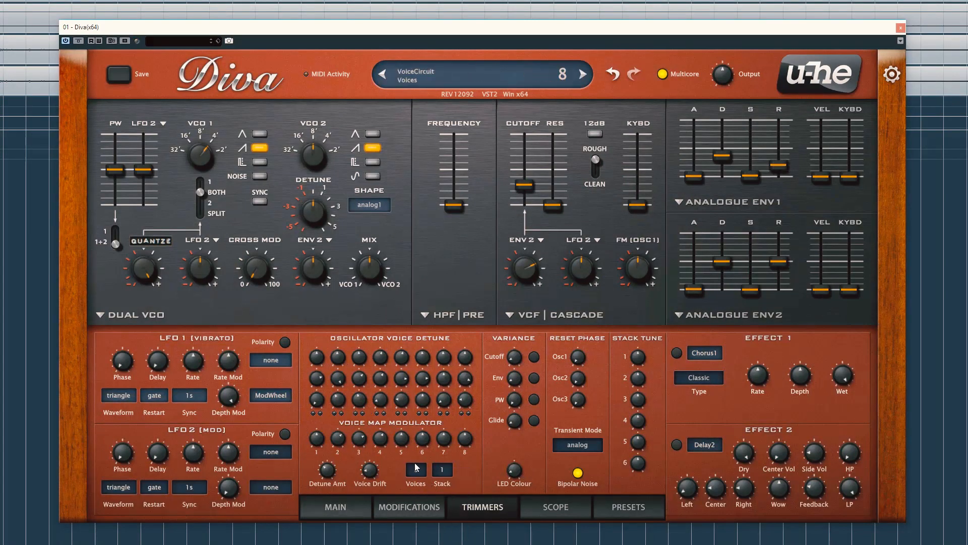
{"action": "left_click_drag", "start_coordinate": [407, 450], "coordinate": [412, 426]}
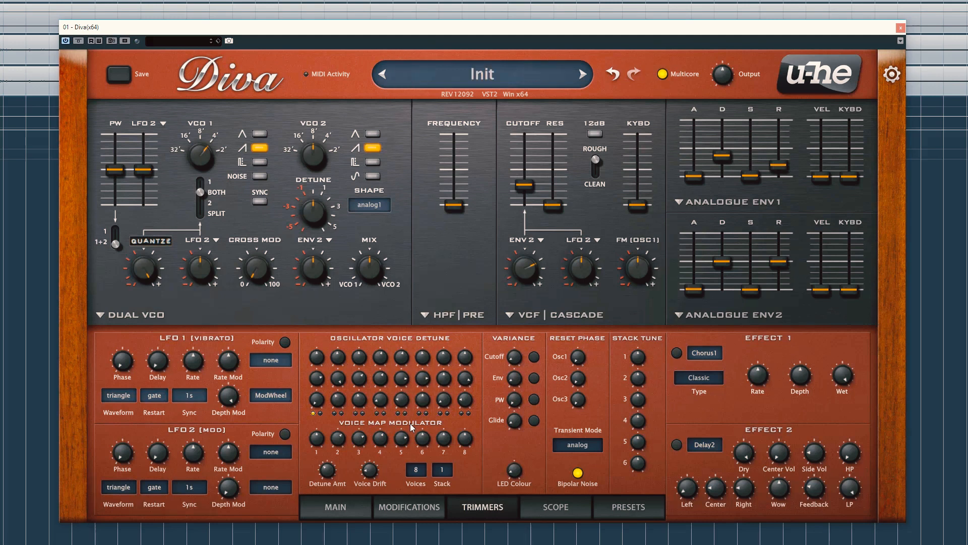
{"action": "left_click_drag", "start_coordinate": [411, 427], "coordinate": [468, 438]}
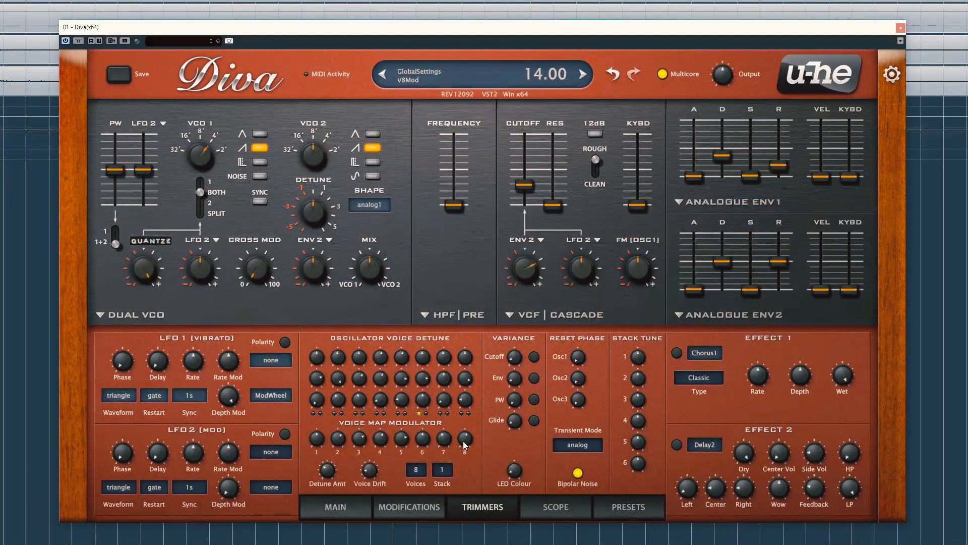
{"action": "left_click_drag", "start_coordinate": [464, 440], "coordinate": [461, 446]}
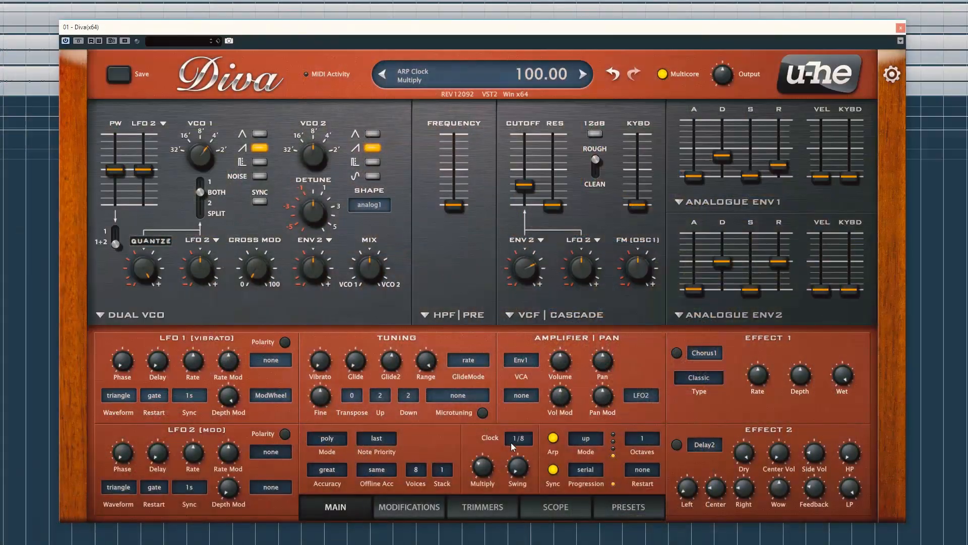
Set the arpeggiator clock to 1/16 and enable Delay2 in Effect 2.
{"action": "left_click", "coordinate": [515, 438]}
{"action": "left_click", "coordinate": [543, 455]}
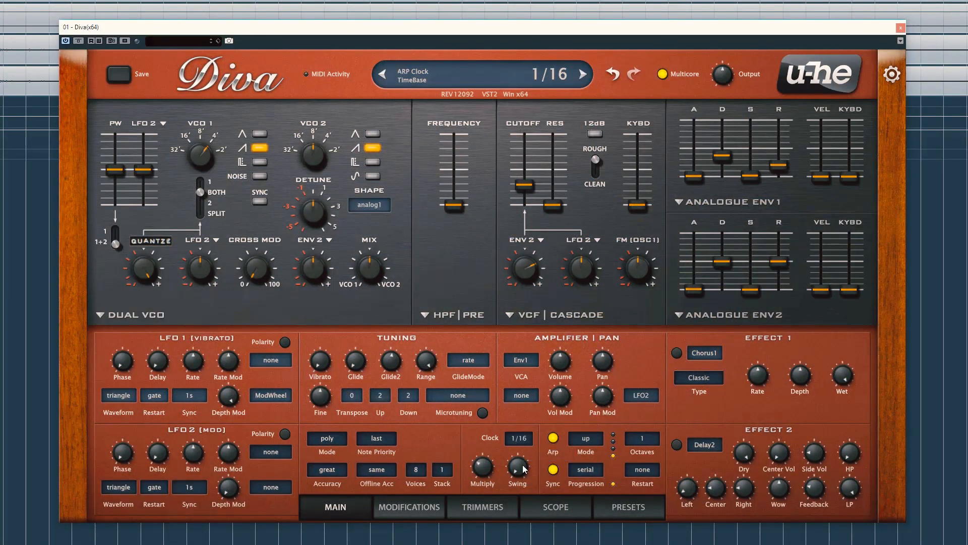
{"action": "left_click", "coordinate": [474, 509]}
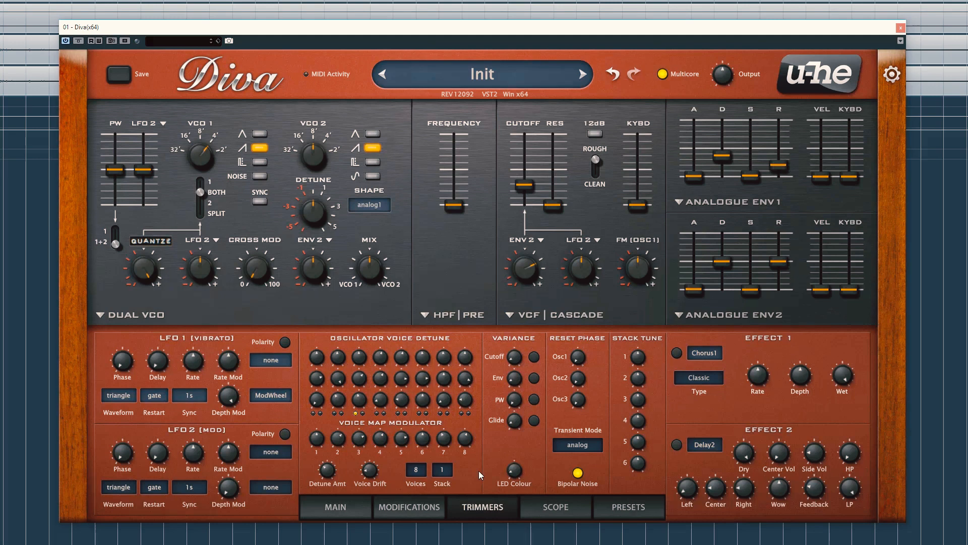
{"action": "left_click", "coordinate": [677, 445]}
Lower the filter cutoff to about 50 and reshape the envelopes with Env1 release at 47 and shorter decays on both.
{"action": "left_click_drag", "start_coordinate": [529, 192], "coordinate": [527, 202]}
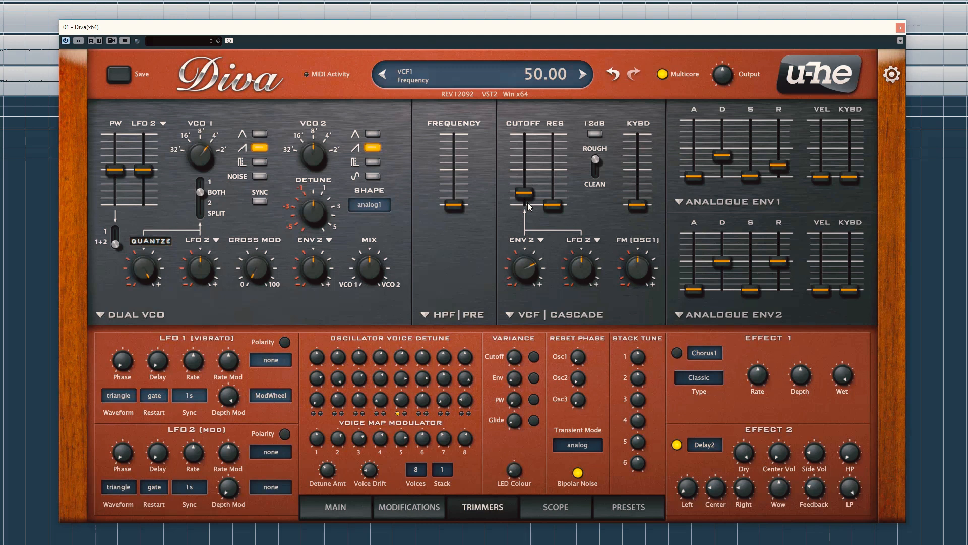
{"action": "left_click_drag", "start_coordinate": [778, 166], "coordinate": [785, 151]}
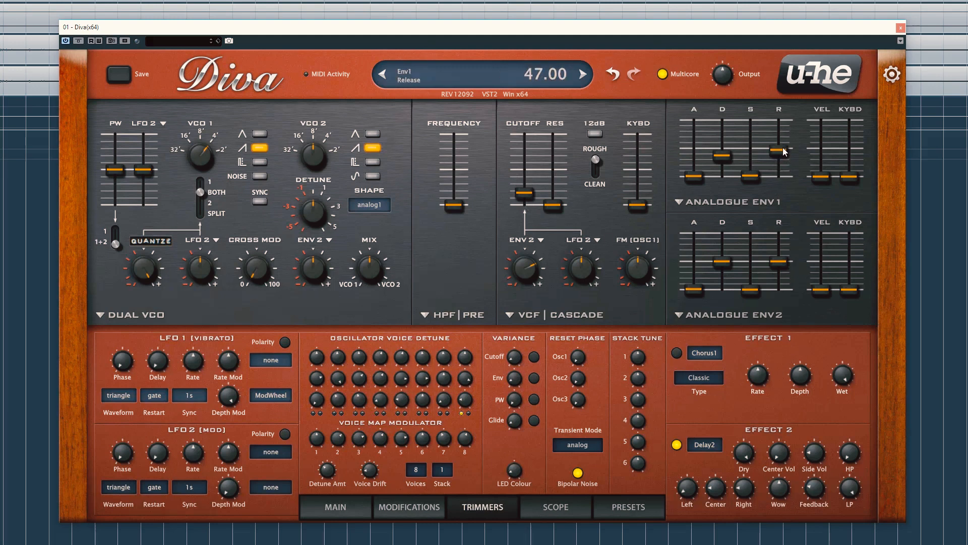
{"action": "left_click_drag", "start_coordinate": [722, 155], "coordinate": [724, 162]}
{"action": "left_click_drag", "start_coordinate": [722, 261], "coordinate": [719, 268]}
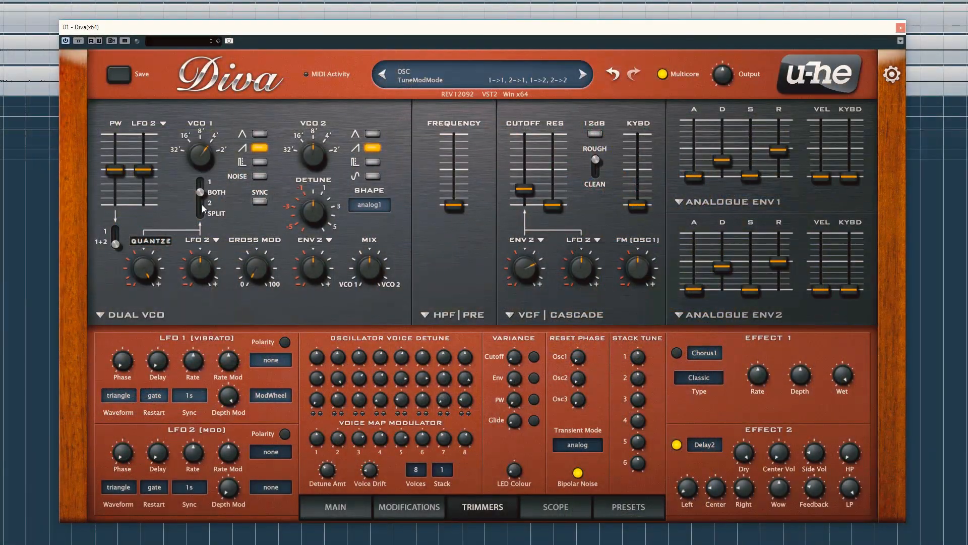
Apply the tuning modulation to VCO 1 only.
{"action": "left_click_drag", "start_coordinate": [204, 187], "coordinate": [204, 180]}
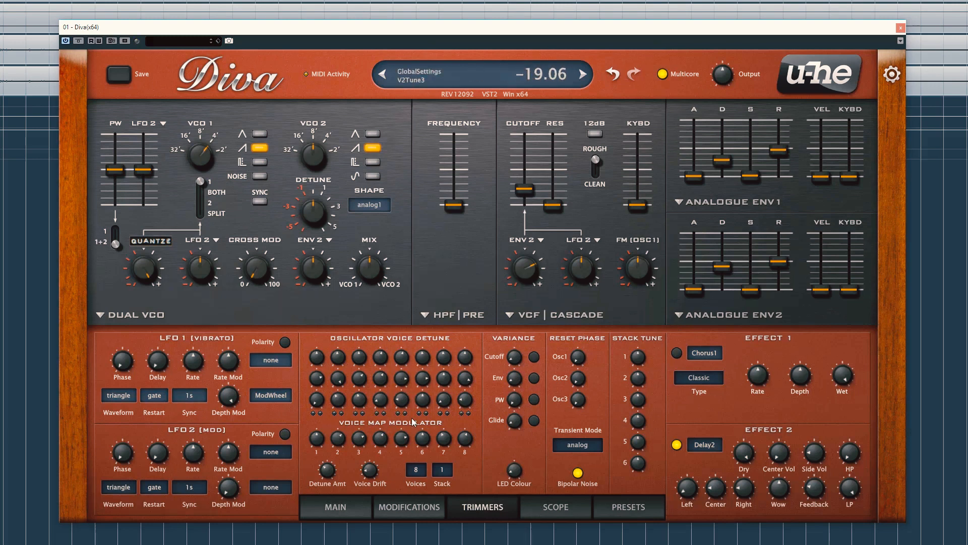
Try a different voice count for the arpeggio and return to 8 voices.
{"action": "left_click", "coordinate": [416, 469]}
{"action": "left_click", "coordinate": [438, 538]}
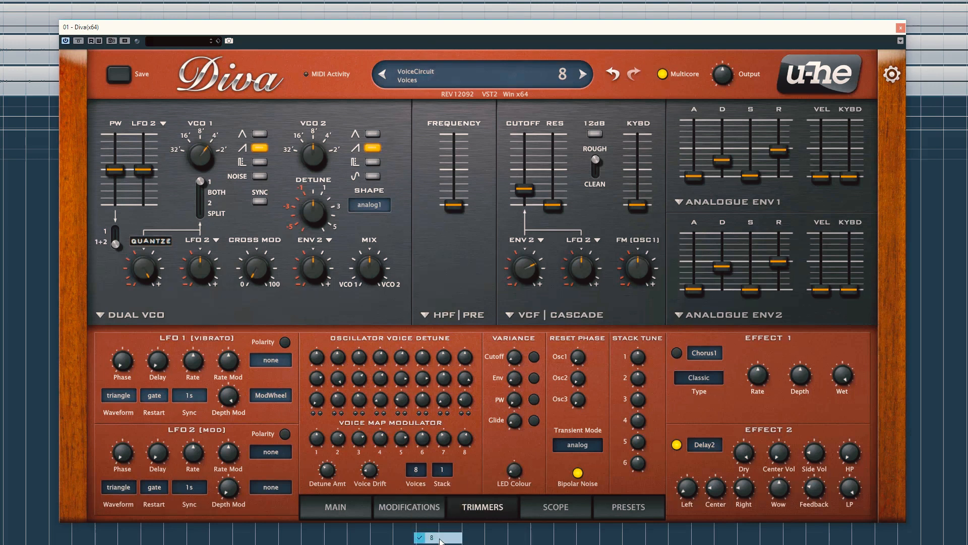
{"action": "left_click", "coordinate": [421, 475]}
{"action": "left_click", "coordinate": [419, 480]}
{"action": "left_click", "coordinate": [417, 473]}
{"action": "left_click", "coordinate": [436, 536]}
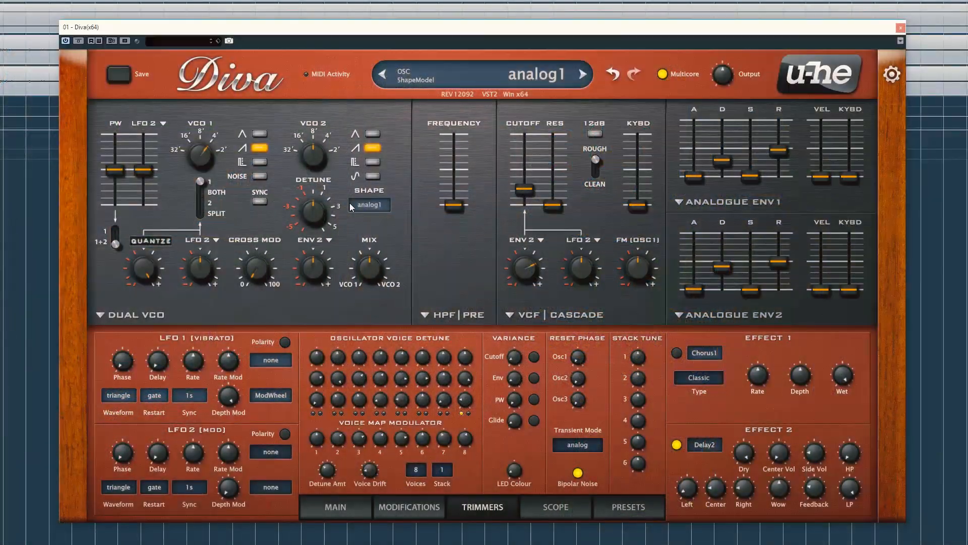
Set the arpeggiator clock to 1/8.
{"action": "left_click", "coordinate": [356, 508]}
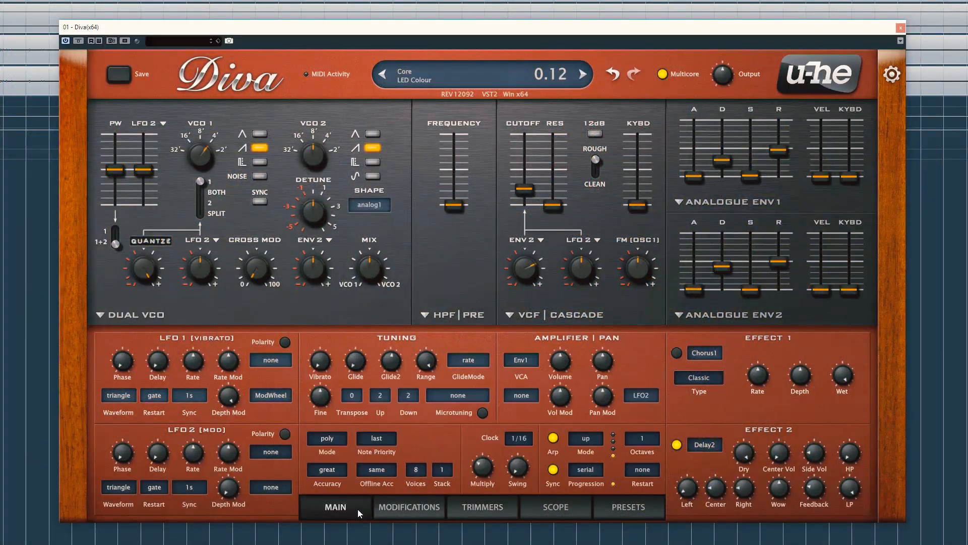
{"action": "left_click", "coordinate": [519, 438]}
{"action": "left_click", "coordinate": [530, 461]}
Tune VCO 2 downward, trying -12.00 and neighbouring lower intervals.
{"action": "left_click_drag", "start_coordinate": [310, 175], "coordinate": [296, 214]}
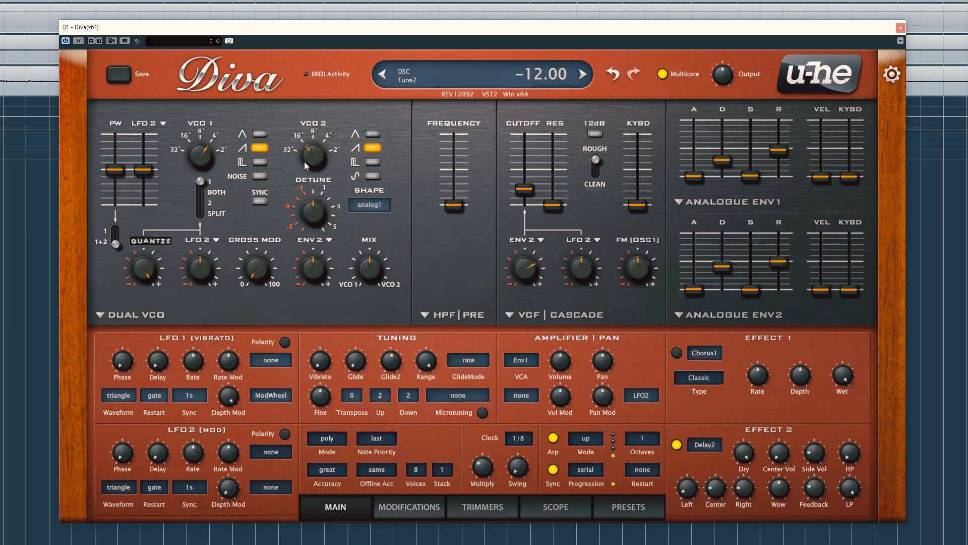
{"action": "left_click_drag", "start_coordinate": [304, 161], "coordinate": [293, 218]}
{"action": "left_click_drag", "start_coordinate": [310, 161], "coordinate": [314, 153]}
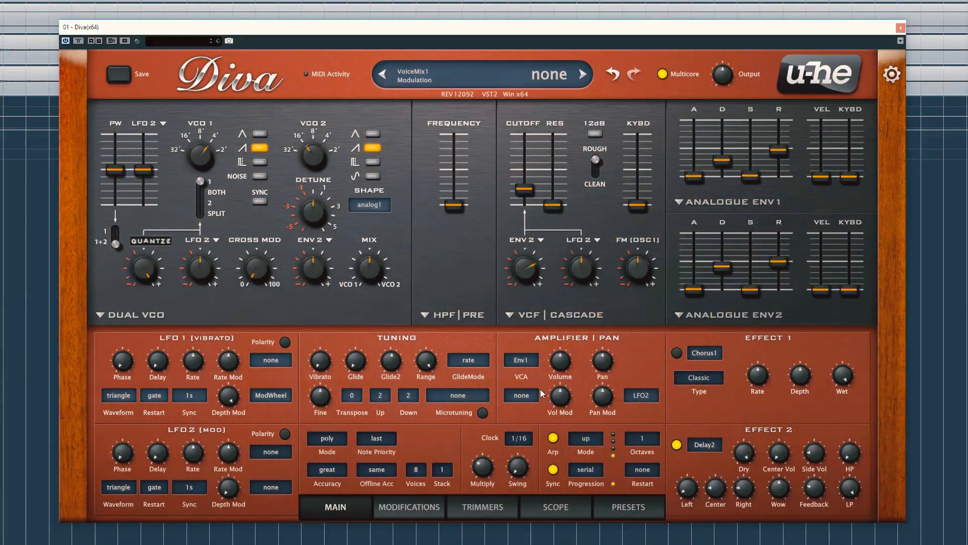
Assign Quantise as the amplifier's volume modulation source and lower the base Volume.
{"action": "left_click", "coordinate": [528, 397]}
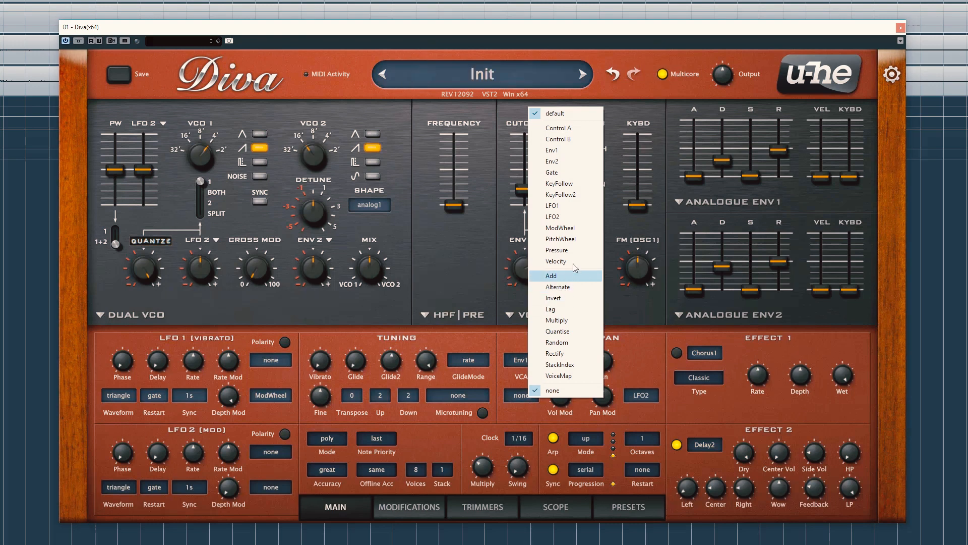
{"action": "left_click", "coordinate": [567, 335]}
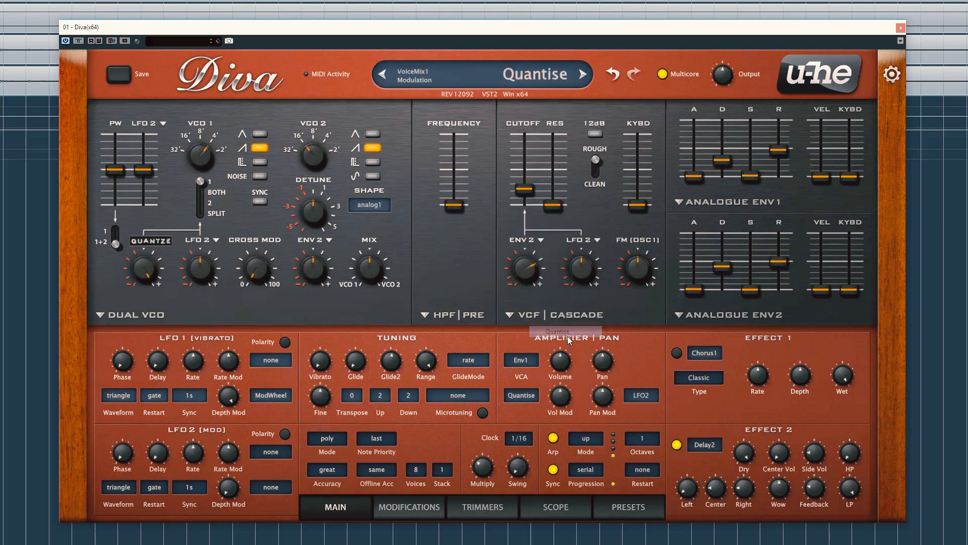
{"action": "left_click", "coordinate": [465, 508]}
{"action": "left_click", "coordinate": [443, 506]}
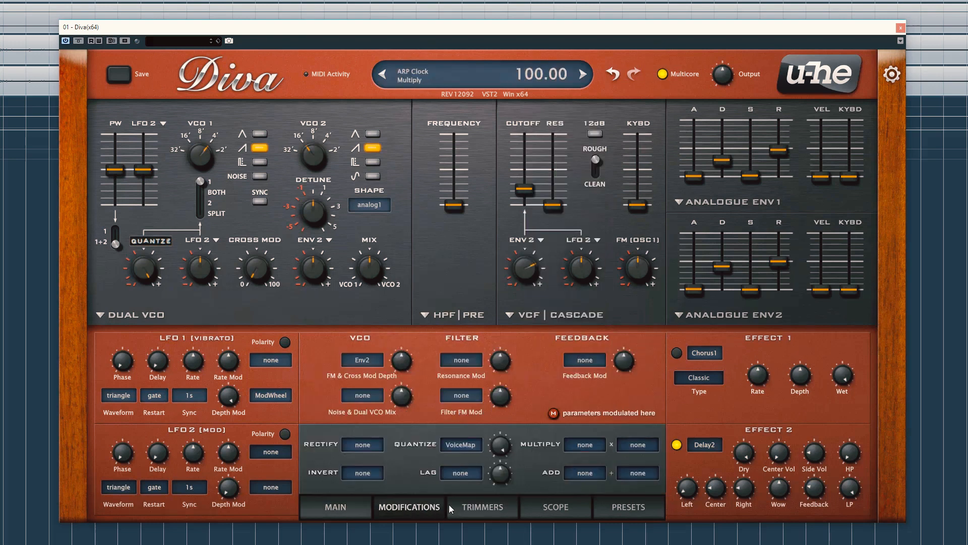
{"action": "left_click", "coordinate": [356, 510]}
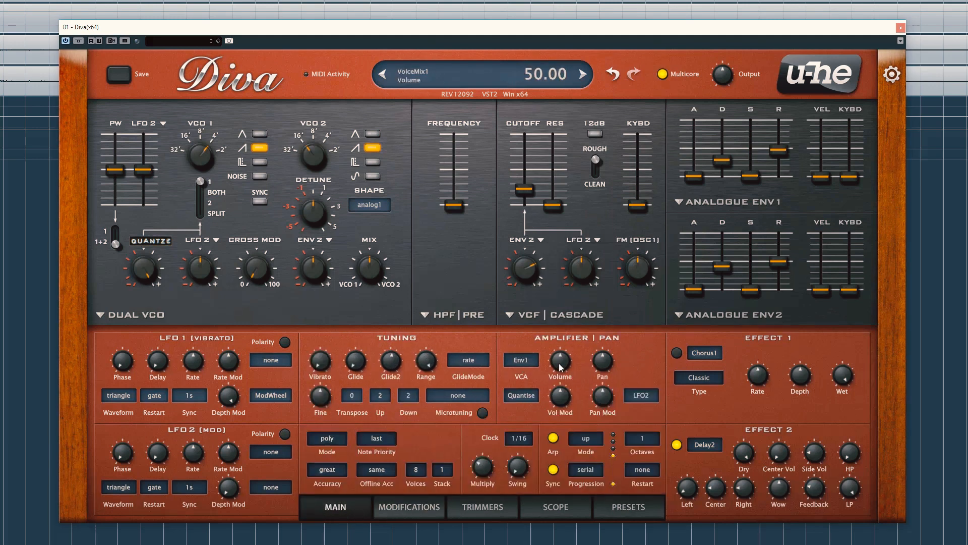
{"action": "mouse_move", "coordinate": [561, 367]}
{"action": "left_mouse_down"}
{"action": "mouse_move", "coordinate": [538, 406]}
{"action": "mouse_move", "coordinate": [559, 402]}
{"action": "mouse_move", "coordinate": [570, 383]}
{"action": "left_mouse_up"}
Lower the Voice Map Modulator values of individual voices, including voices 2 and 8.
{"action": "left_click", "coordinate": [480, 516]}
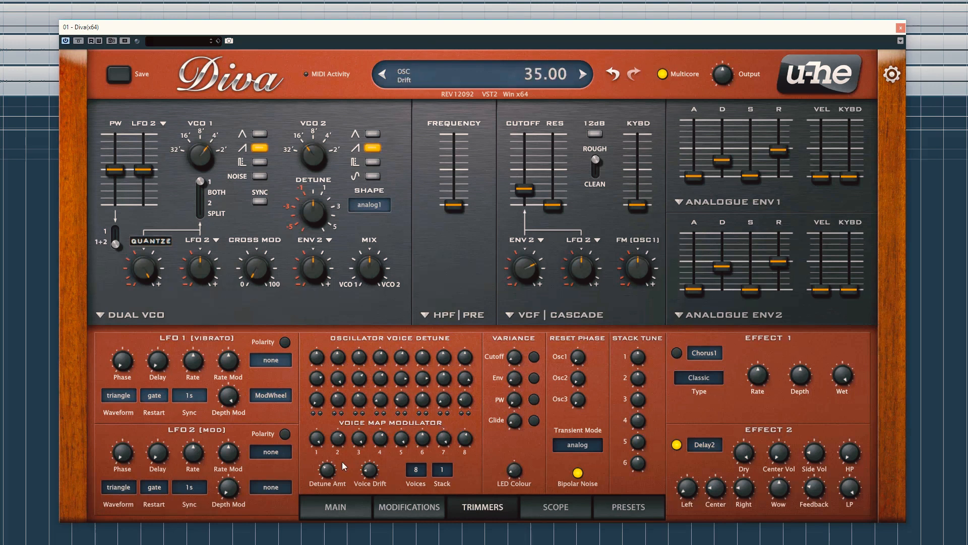
{"action": "left_click_drag", "start_coordinate": [341, 443], "coordinate": [339, 476]}
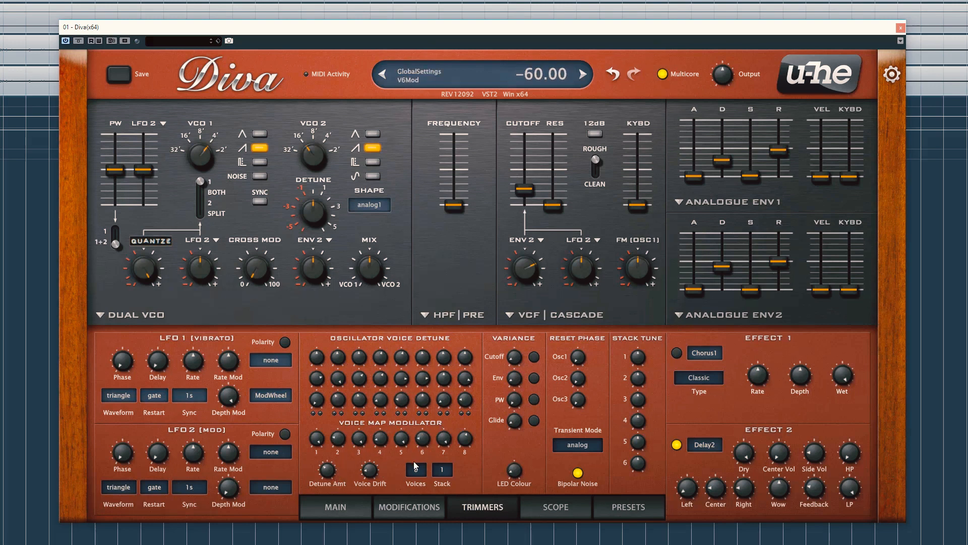
{"action": "left_click_drag", "start_coordinate": [460, 442], "coordinate": [452, 461]}
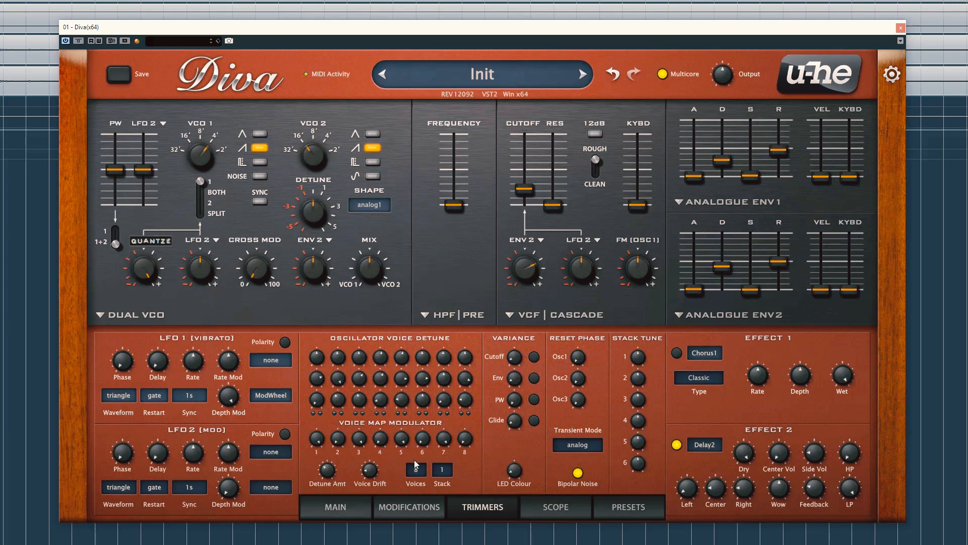
Try other voice and stack counts and return to 8 voices with a stack of 1.
{"action": "left_click", "coordinate": [442, 470]}
{"action": "left_click", "coordinate": [442, 475]}
{"action": "left_click", "coordinate": [442, 475]}
{"action": "left_click", "coordinate": [451, 477]}
{"action": "left_click", "coordinate": [425, 471]}
{"action": "left_click", "coordinate": [443, 534]}
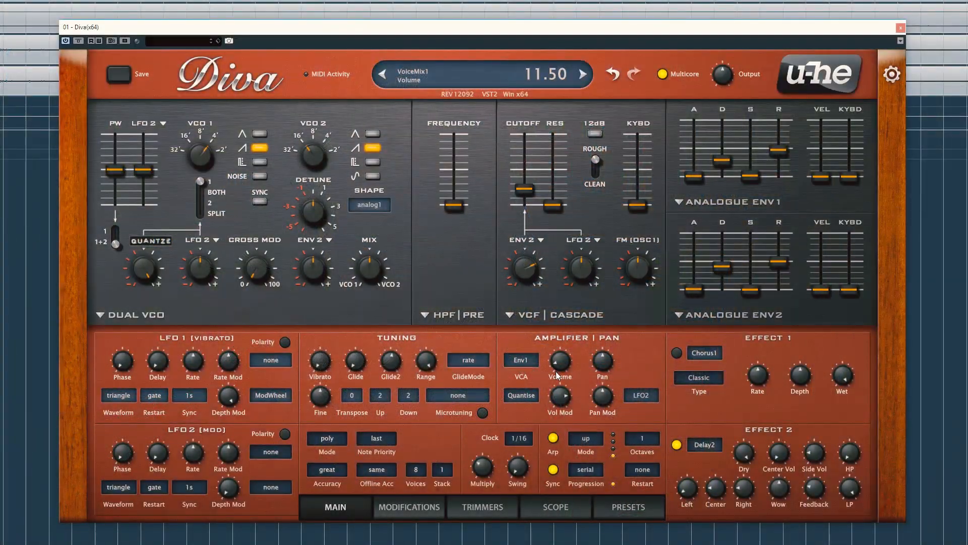
Increase the amplifier's Vol Mod depth and apply the tuning modulation to both oscillators.
{"action": "left_click_drag", "start_coordinate": [559, 392], "coordinate": [561, 383]}
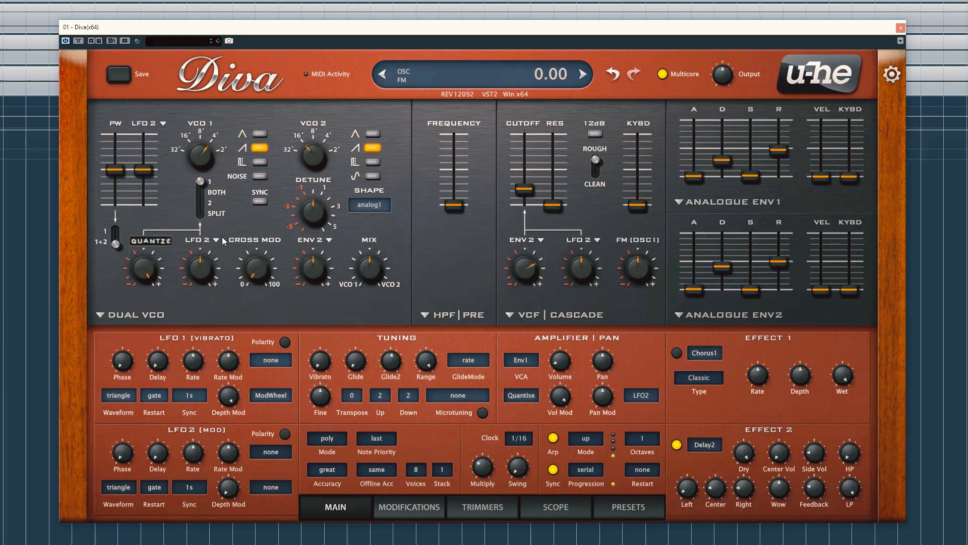
{"action": "left_click", "coordinate": [199, 194]}
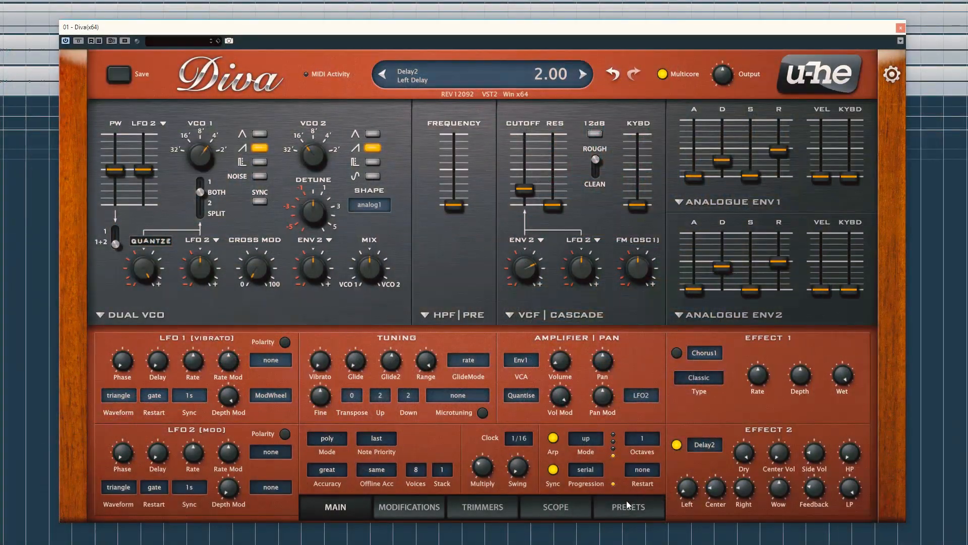
Load the Init preset and make noise the only sound source, with the oscillator mix fully on VCO 1.
{"action": "left_click", "coordinate": [627, 508]}
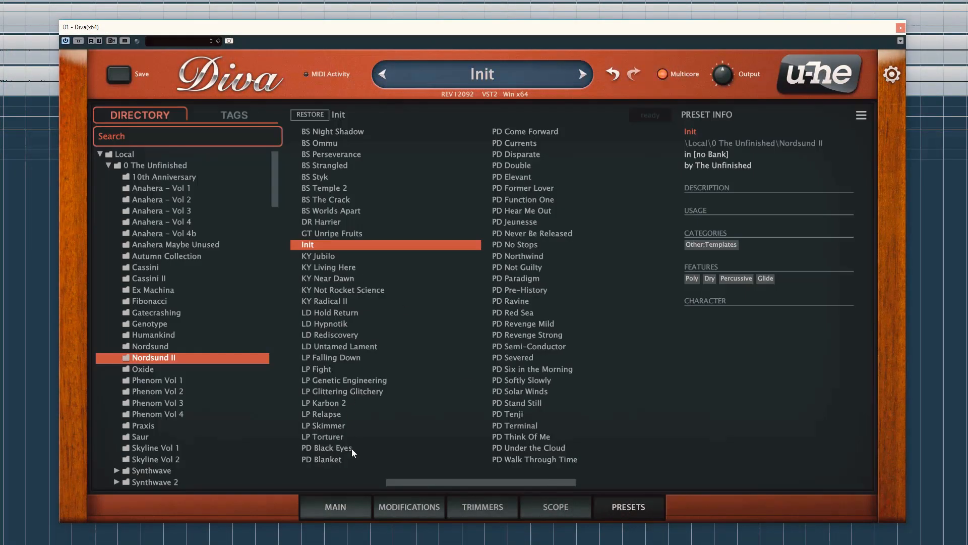
{"action": "left_click", "coordinate": [337, 507]}
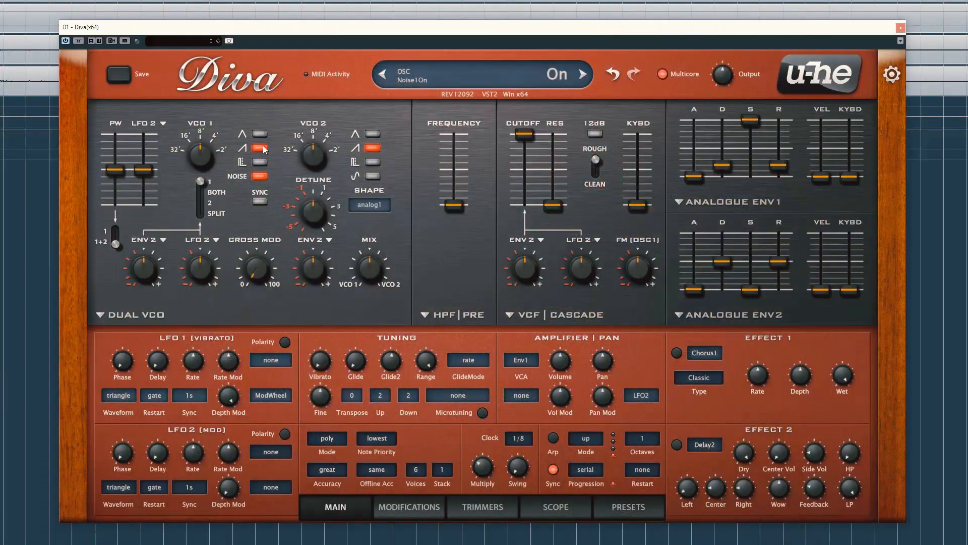
{"action": "left_click", "coordinate": [260, 148]}
{"action": "left_click", "coordinate": [373, 147]}
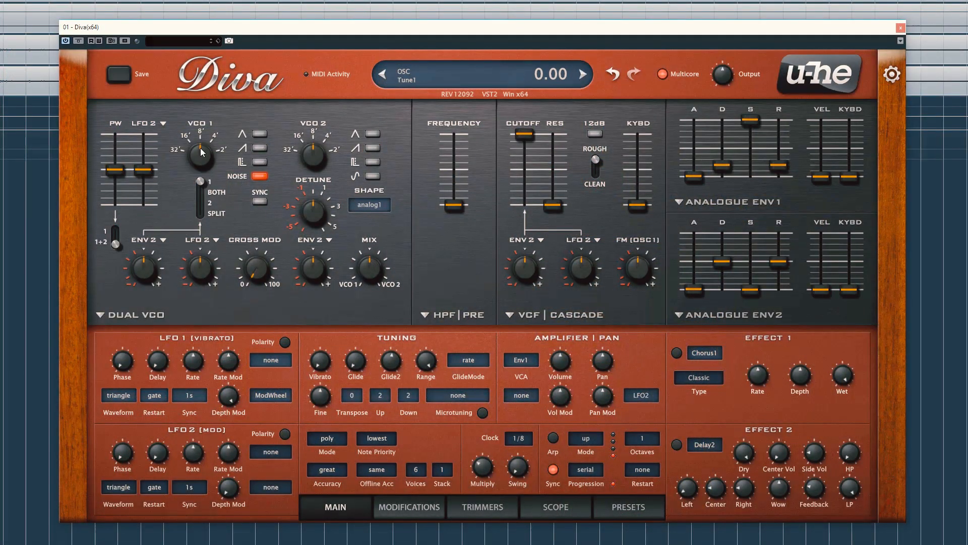
{"action": "left_click_drag", "start_coordinate": [371, 267], "coordinate": [370, 345]}
Lower the filter cutoff with positive Env2 modulation, and shape the envelopes for a plucky sound with no sustain on Env1.
{"action": "left_click_drag", "start_coordinate": [523, 137], "coordinate": [516, 204]}
{"action": "left_click_drag", "start_coordinate": [521, 269], "coordinate": [537, 244]}
{"action": "left_click_drag", "start_coordinate": [751, 120], "coordinate": [725, 154]}
{"action": "left_click_drag", "start_coordinate": [718, 273], "coordinate": [718, 277]}
Enable the arpeggiator with a 1/16 clock and shorten both envelope decays, setting Env1's decay to 29.00.
{"action": "left_click", "coordinate": [554, 438]}
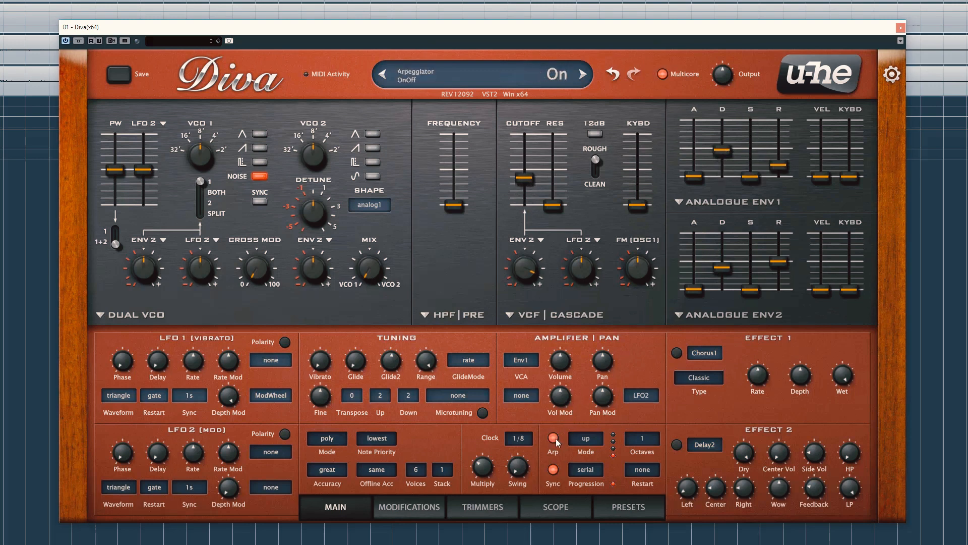
{"action": "left_click", "coordinate": [517, 438]}
{"action": "left_click", "coordinate": [534, 461]}
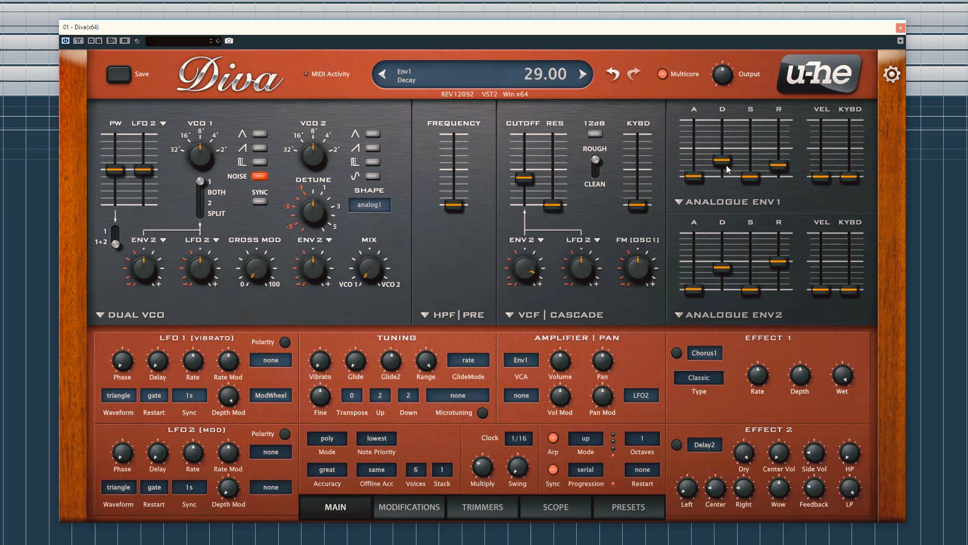
{"action": "left_click_drag", "start_coordinate": [723, 268], "coordinate": [724, 274]}
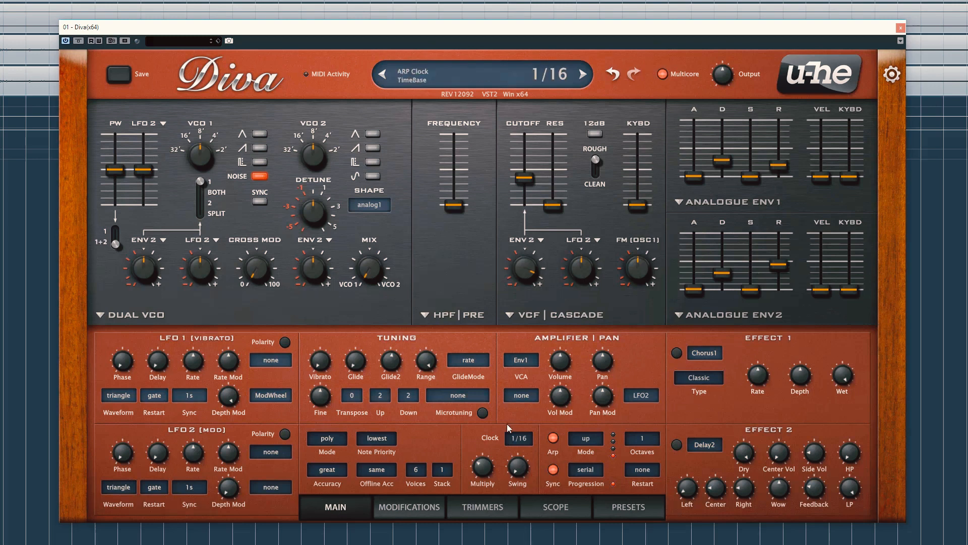
Lower the amplifier Volume and raise its Vol Mod depth.
{"action": "left_click", "coordinate": [462, 506]}
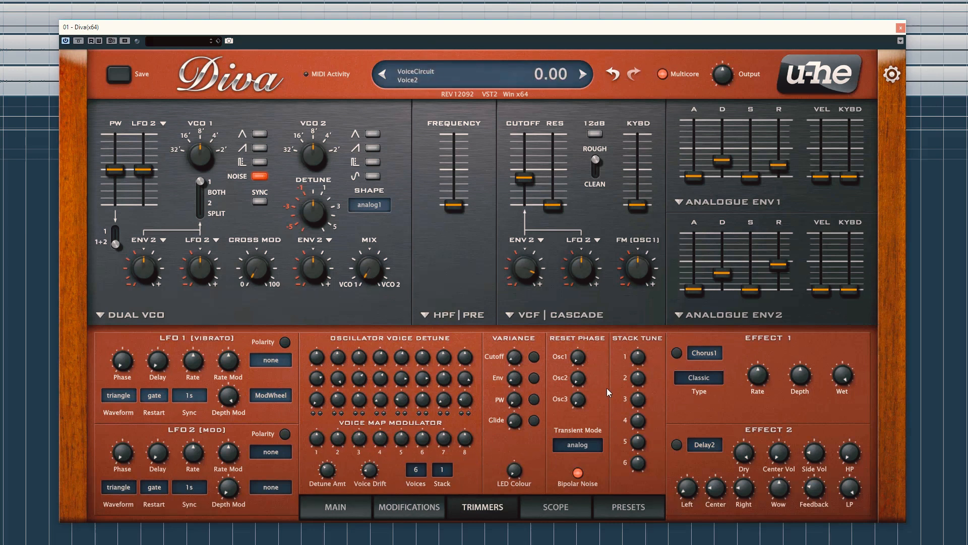
{"action": "left_click", "coordinate": [431, 508]}
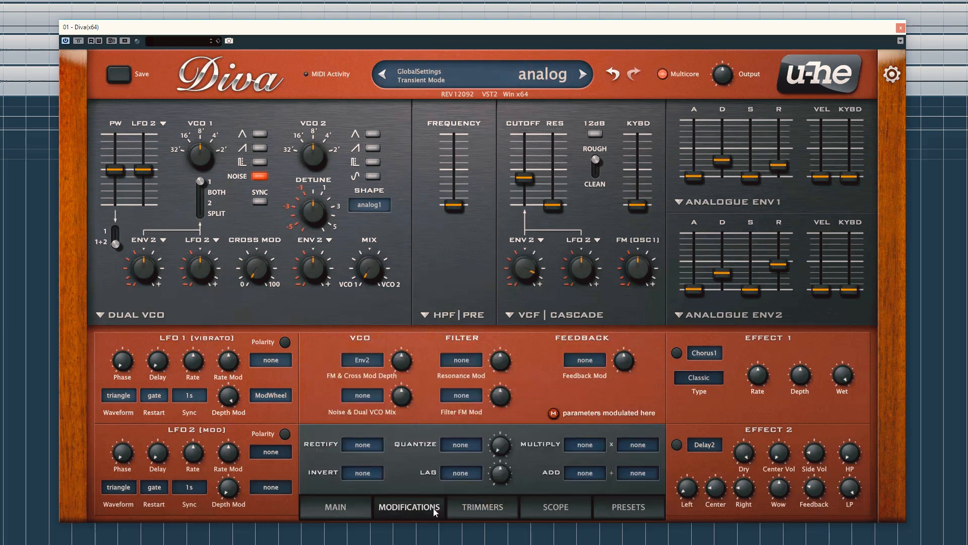
{"action": "left_click", "coordinate": [325, 509]}
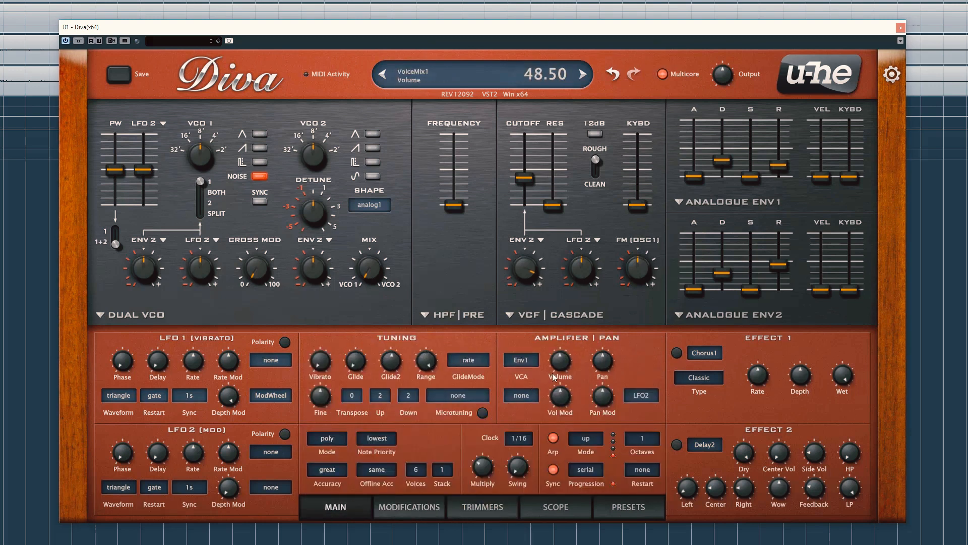
{"action": "left_click_drag", "start_coordinate": [539, 398], "coordinate": [531, 411]}
Set contrasting Voice Map Modulator values per voice, raising voice 1, setting voice 3 to -100.00 and lowering several others.
{"action": "left_click", "coordinate": [450, 508]}
{"action": "left_click_drag", "start_coordinate": [318, 441], "coordinate": [331, 401]}
{"action": "left_click_drag", "start_coordinate": [339, 442], "coordinate": [328, 541]}
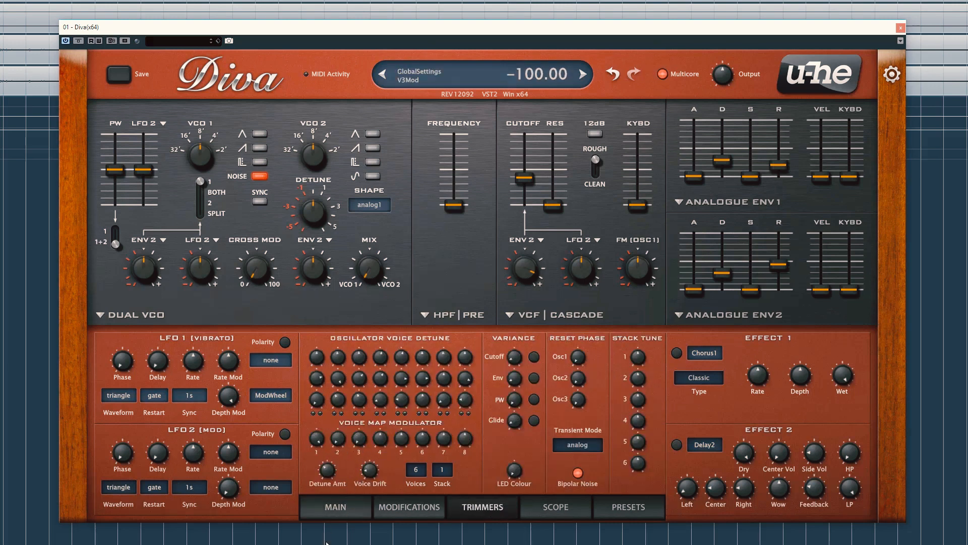
{"action": "left_click_drag", "start_coordinate": [397, 457], "coordinate": [390, 532]}
{"action": "left_click_drag", "start_coordinate": [460, 437], "coordinate": [430, 513]}
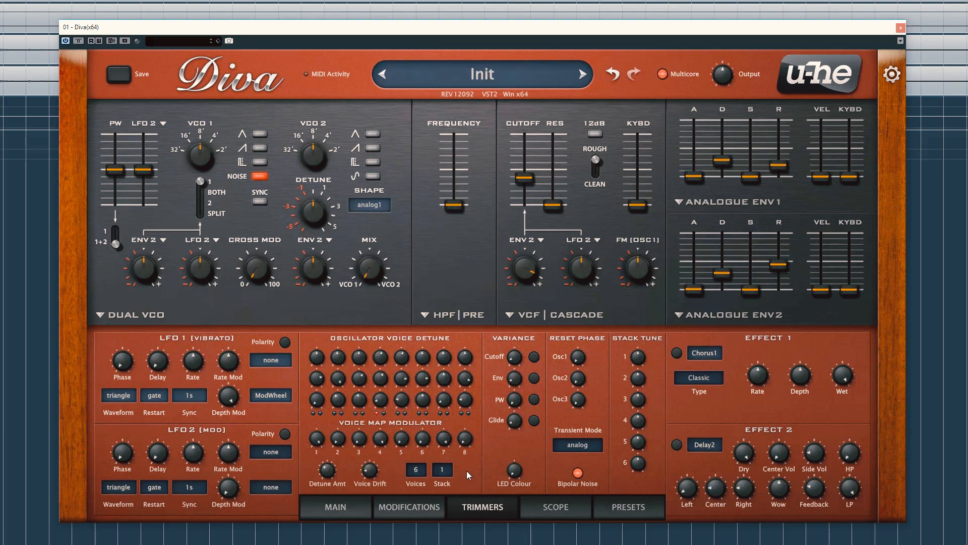
Set VoiceMap as the source of the Quantize modulator.
{"action": "left_click", "coordinate": [342, 513]}
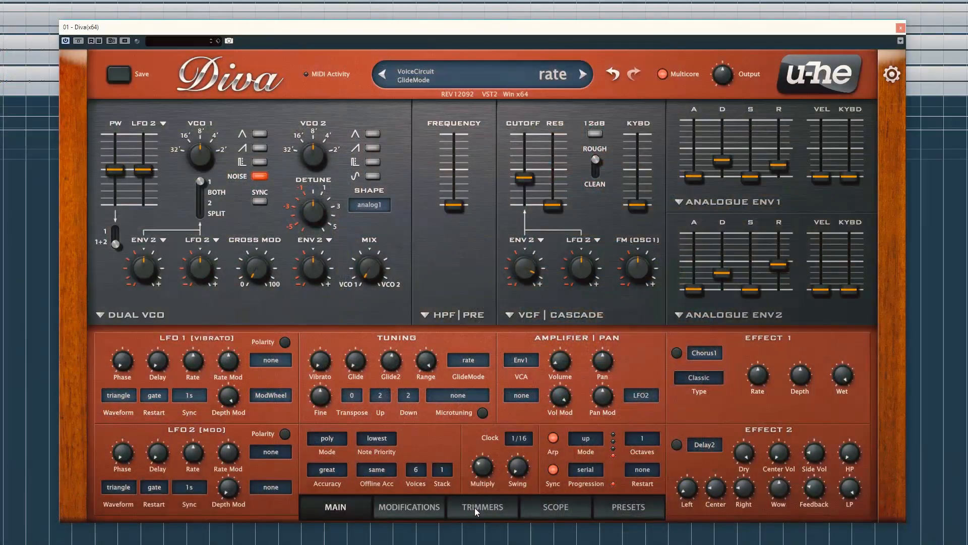
{"action": "left_click", "coordinate": [475, 509]}
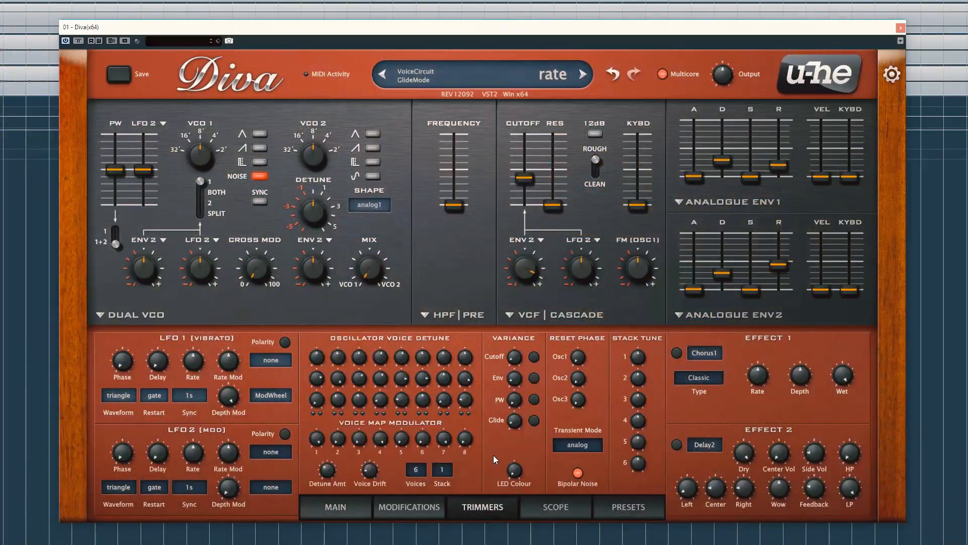
{"action": "left_click", "coordinate": [406, 508]}
{"action": "left_click", "coordinate": [463, 446]}
{"action": "left_click", "coordinate": [492, 427]}
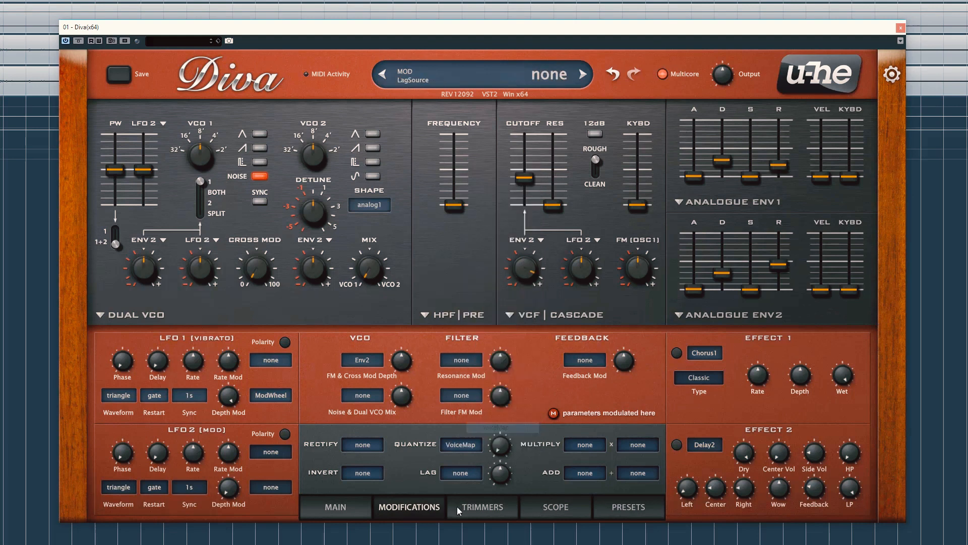
Assign Quantise as the volume modulation source of the noise patch.
{"action": "left_click", "coordinate": [341, 512]}
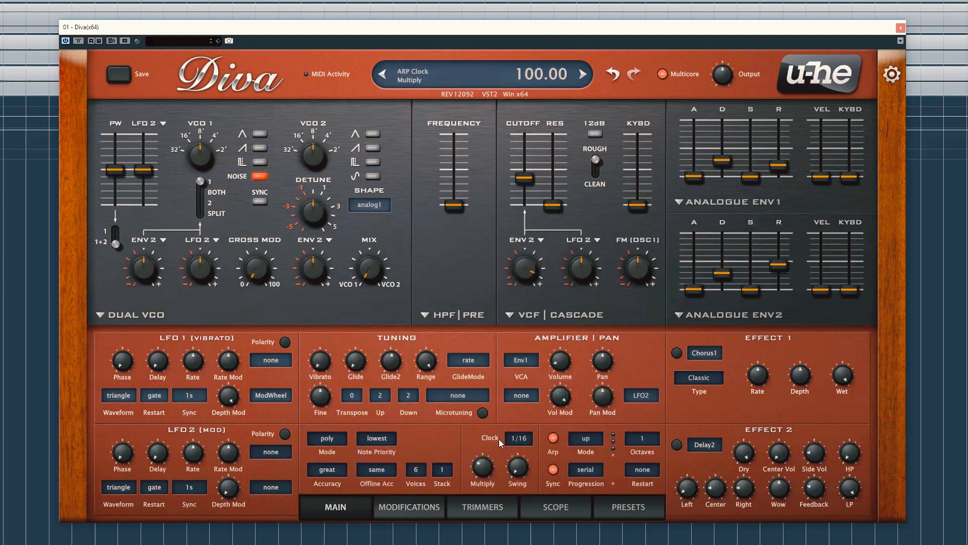
{"action": "left_click", "coordinate": [521, 397]}
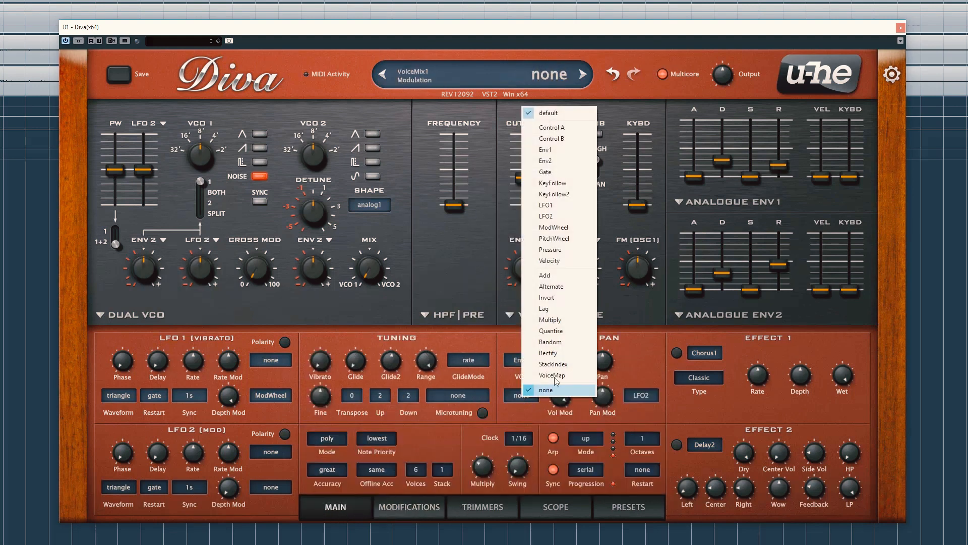
{"action": "left_click", "coordinate": [561, 333]}
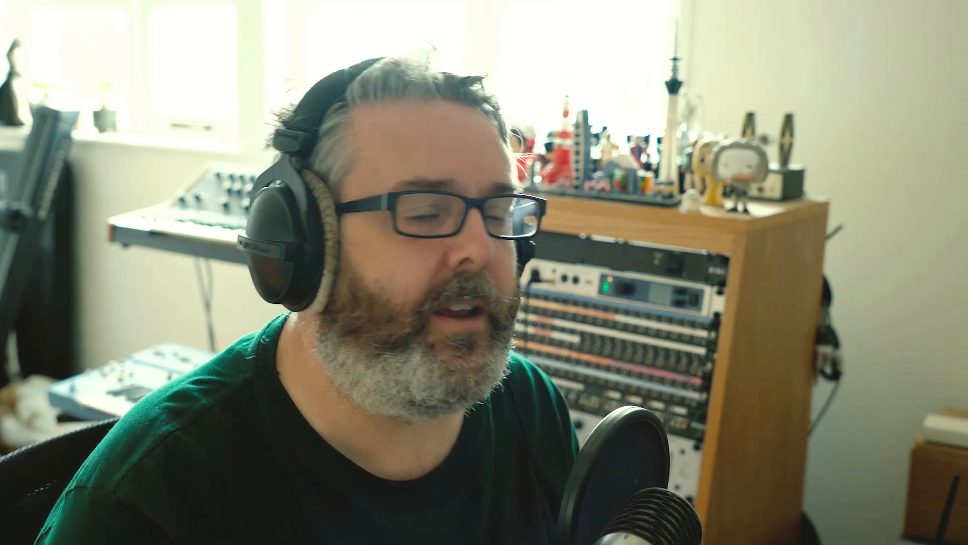
Set the voice count to 8 and raise voice 8's Voice Map Modulator value.
{"action": "left_click", "coordinate": [463, 508]}
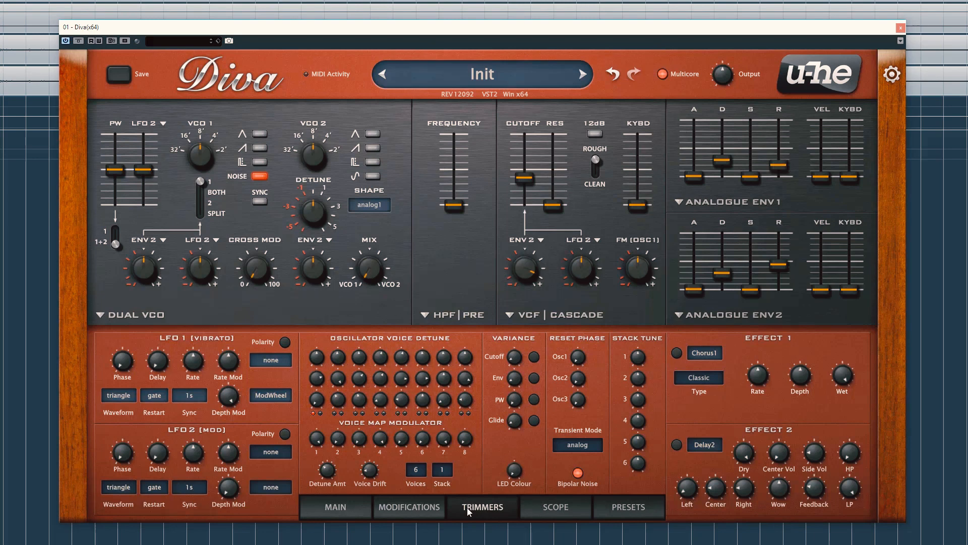
{"action": "left_click", "coordinate": [416, 469]}
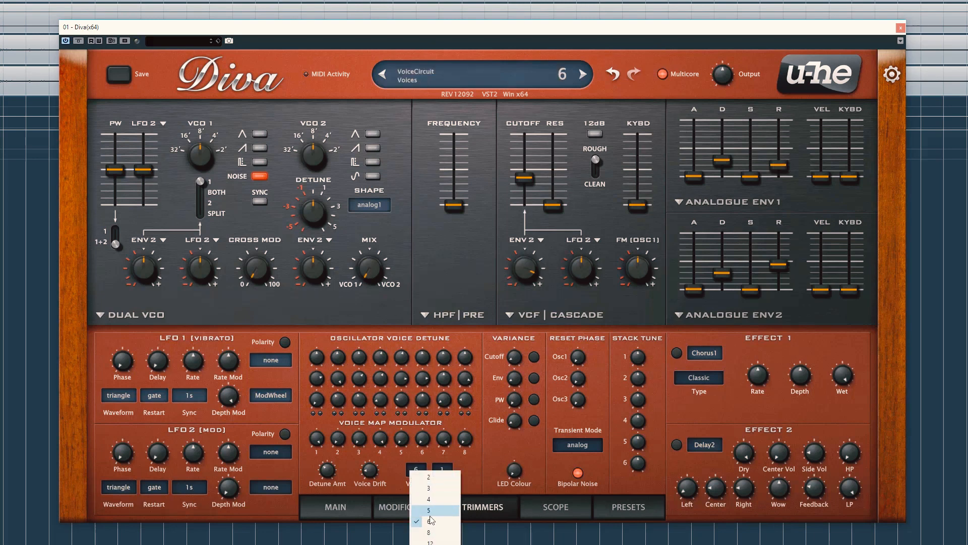
{"action": "left_click", "coordinate": [429, 531]}
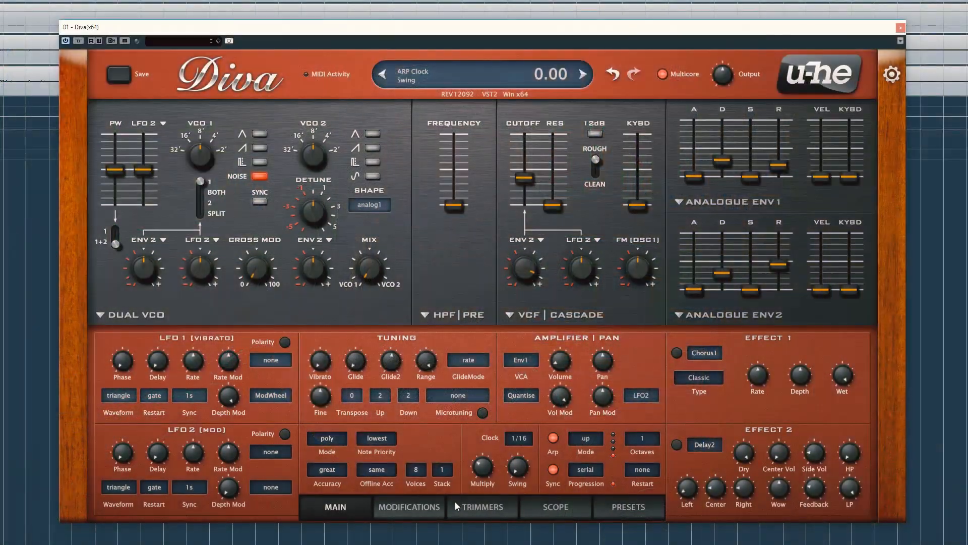
{"action": "left_click", "coordinate": [470, 504]}
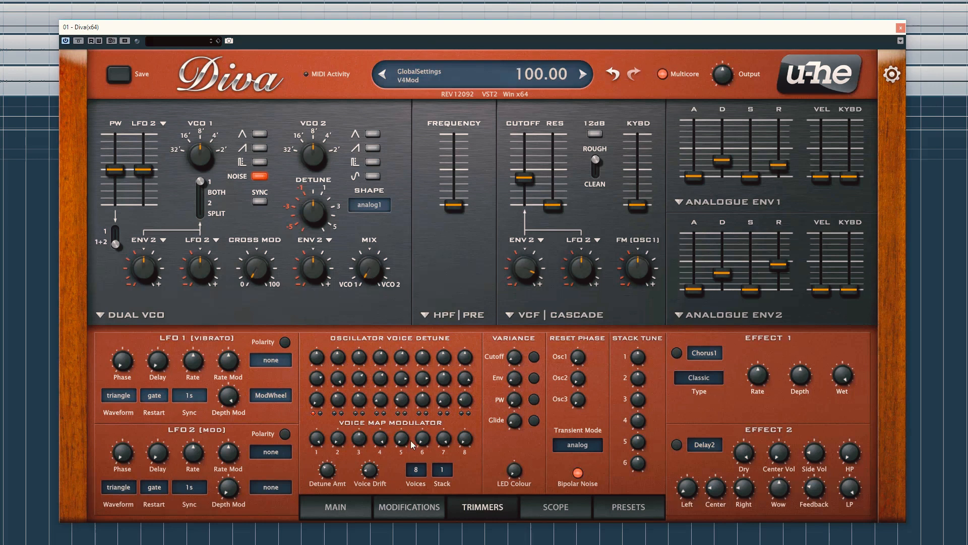
{"action": "left_click_drag", "start_coordinate": [468, 436], "coordinate": [477, 419]}
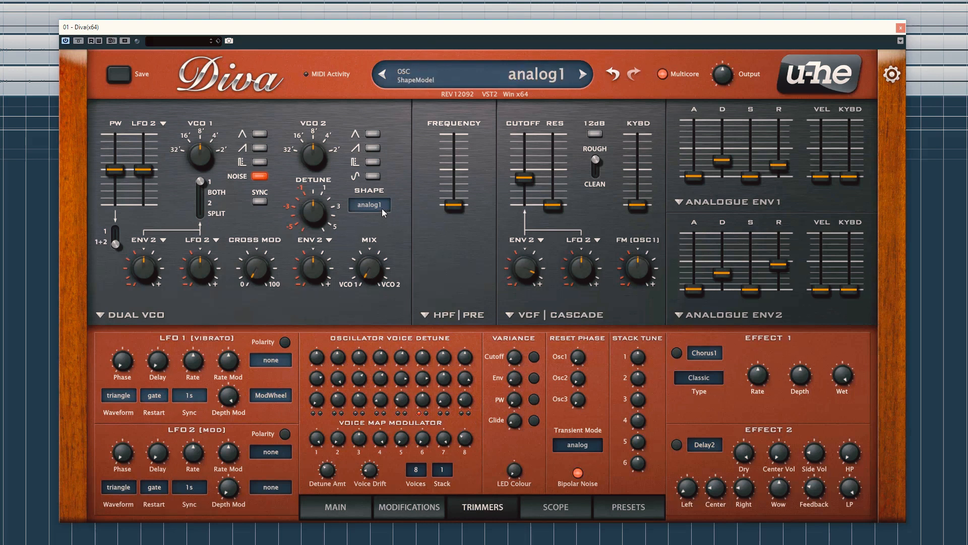
Lower VCO 2's octave and route Env2 strongly to its pitch, with the tuning modulation mode set to SPLIT.
{"action": "left_click_drag", "start_coordinate": [323, 158], "coordinate": [323, 187]}
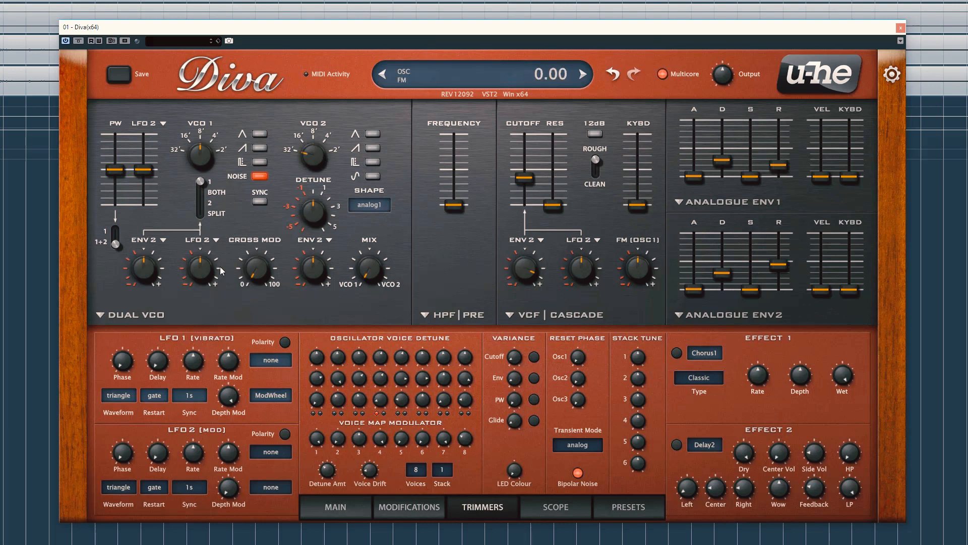
{"action": "left_click", "coordinate": [201, 214]}
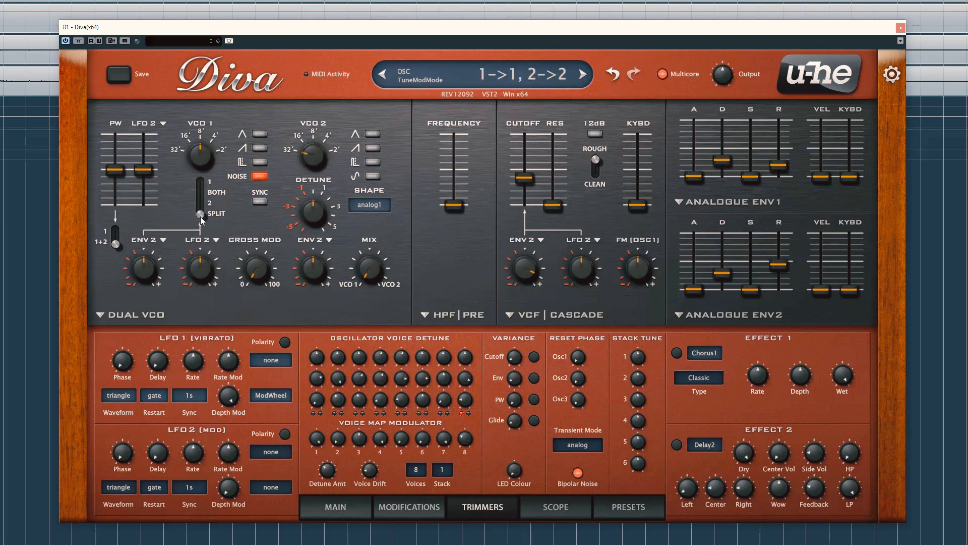
{"action": "left_click", "coordinate": [204, 244]}
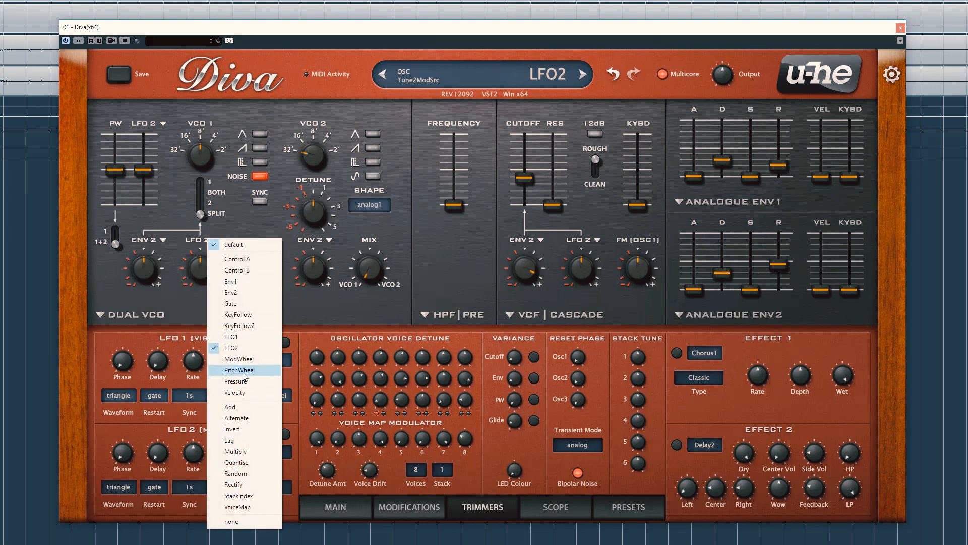
{"action": "left_click", "coordinate": [241, 295]}
{"action": "left_click_drag", "start_coordinate": [214, 264], "coordinate": [238, 172]}
Shorten Env 2's decay, lengthen Env 1's decay and raise the filter cutoff slightly.
{"action": "left_click_drag", "start_coordinate": [722, 273], "coordinate": [729, 287]}
{"action": "left_click_drag", "start_coordinate": [722, 161], "coordinate": [726, 154]}
{"action": "left_click_drag", "start_coordinate": [525, 178], "coordinate": [527, 168]}
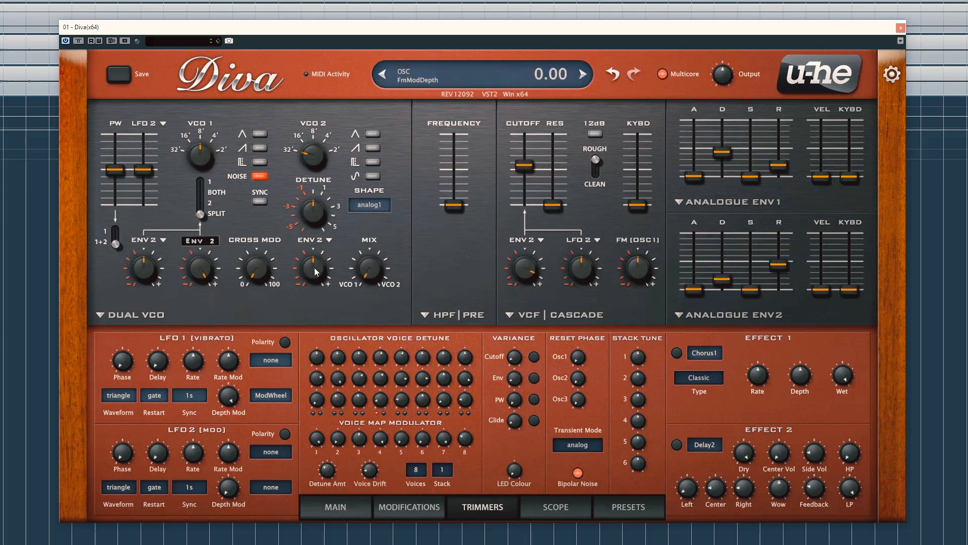
Set VCO 2 to a sine wave and shift the oscillator mix towards VCO 2, adjusting the output level.
{"action": "left_click", "coordinate": [373, 175]}
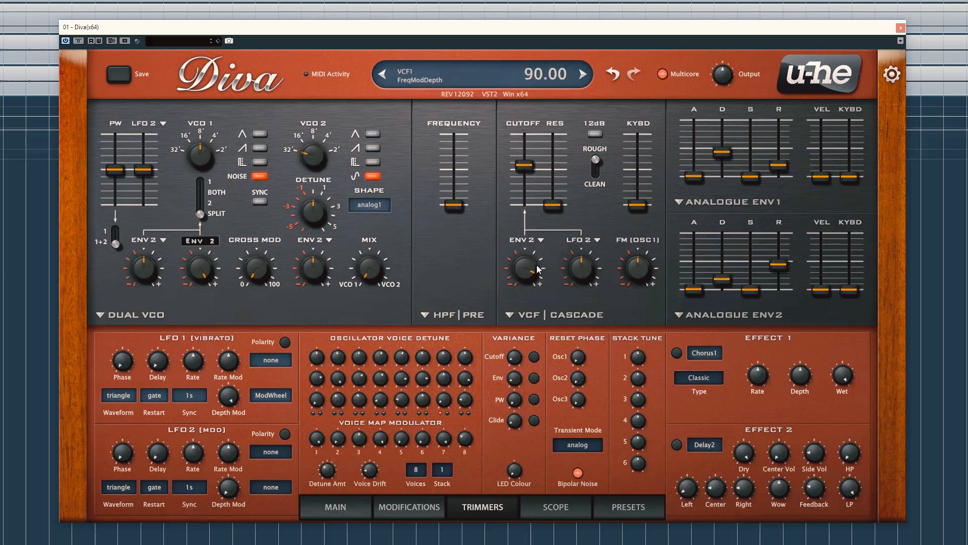
{"action": "double_click", "coordinate": [376, 273]}
{"action": "mouse_move", "coordinate": [382, 254]}
{"action": "left_mouse_down"}
{"action": "mouse_move", "coordinate": [384, 229]}
{"action": "mouse_move", "coordinate": [383, 239]}
{"action": "left_mouse_up"}
{"action": "left_click_drag", "start_coordinate": [728, 73], "coordinate": [734, 57]}
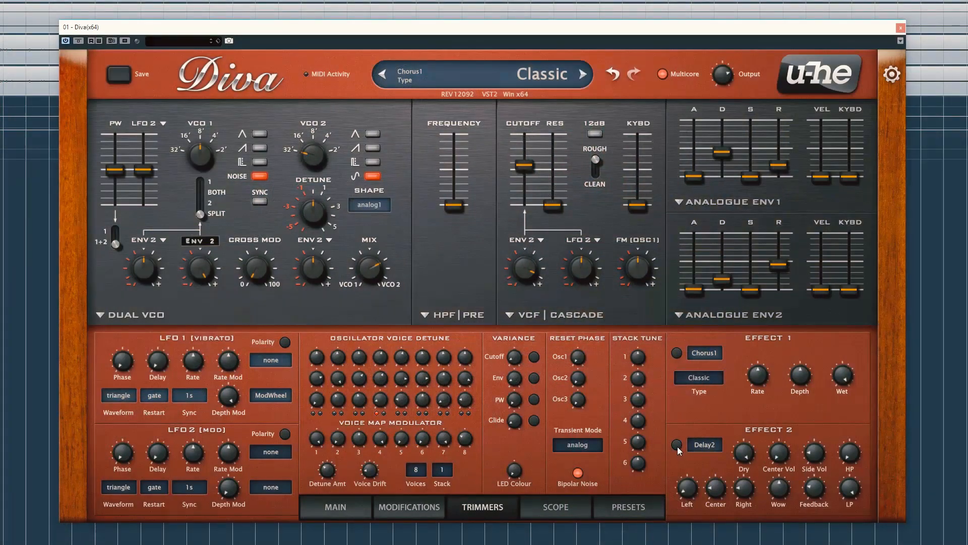
Enable the Delay2 effect and lower its LP setting.
{"action": "left_click", "coordinate": [677, 445]}
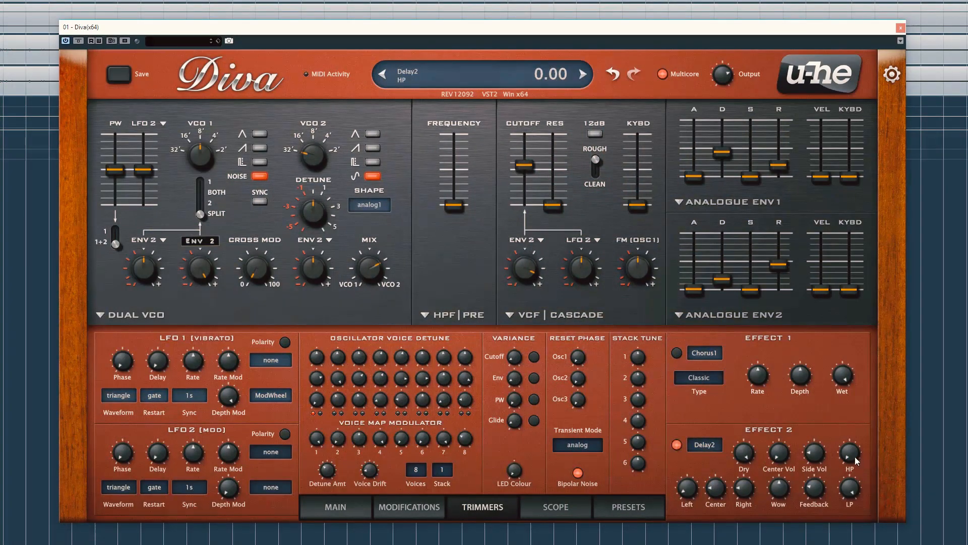
{"action": "left_click_drag", "start_coordinate": [847, 476], "coordinate": [847, 512]}
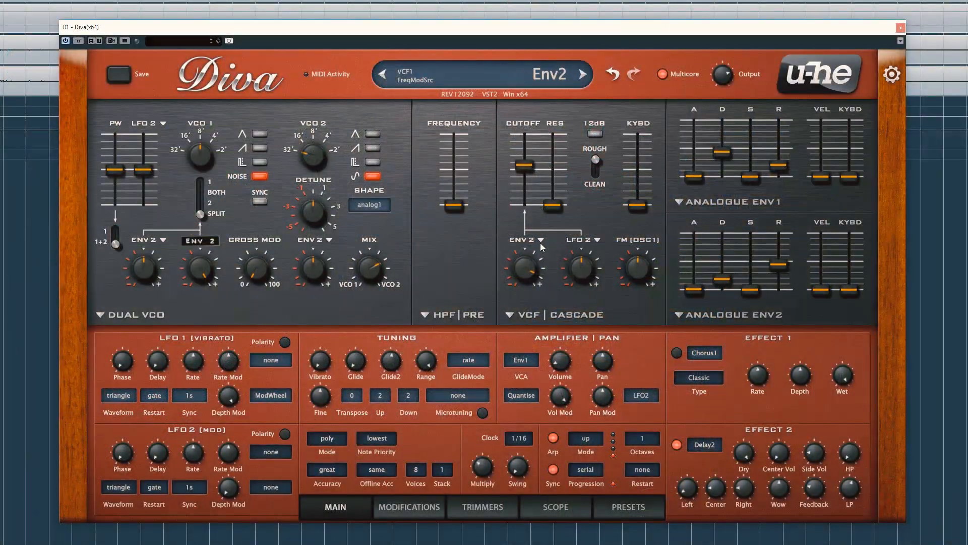
Modulate the filter cutoff from Quantise at a reduced depth, lower the cutoff and set Env 1's decay to 34.00.
{"action": "left_click", "coordinate": [539, 264]}
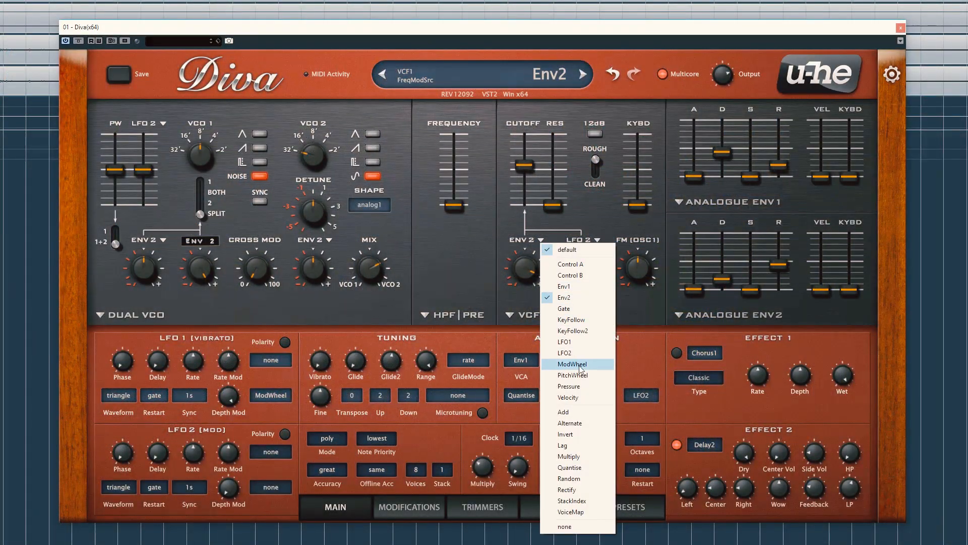
{"action": "left_click", "coordinate": [570, 467]}
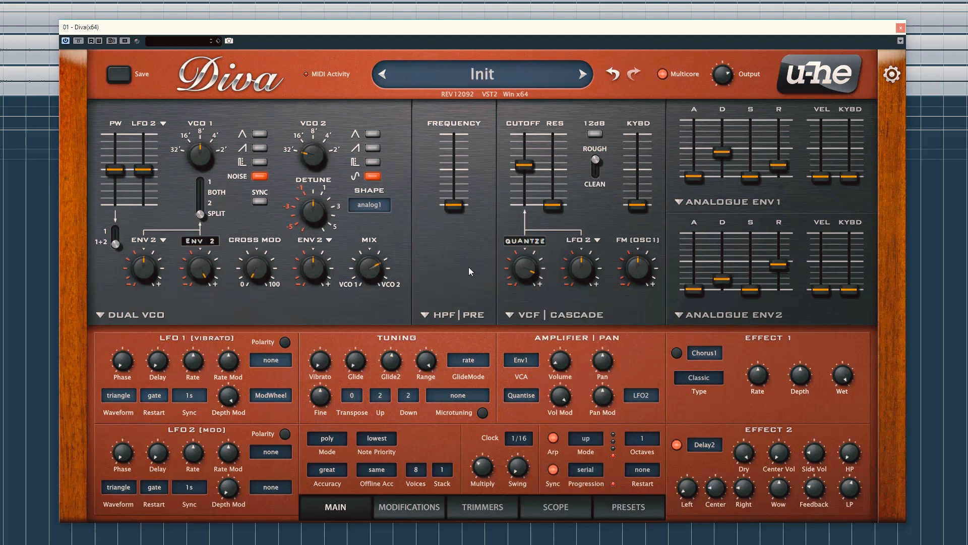
{"action": "mouse_move", "coordinate": [528, 165]}
{"action": "left_mouse_down"}
{"action": "mouse_move", "coordinate": [531, 190]}
{"action": "mouse_move", "coordinate": [540, 172]}
{"action": "left_mouse_up"}
{"action": "left_click_drag", "start_coordinate": [726, 151], "coordinate": [724, 159]}
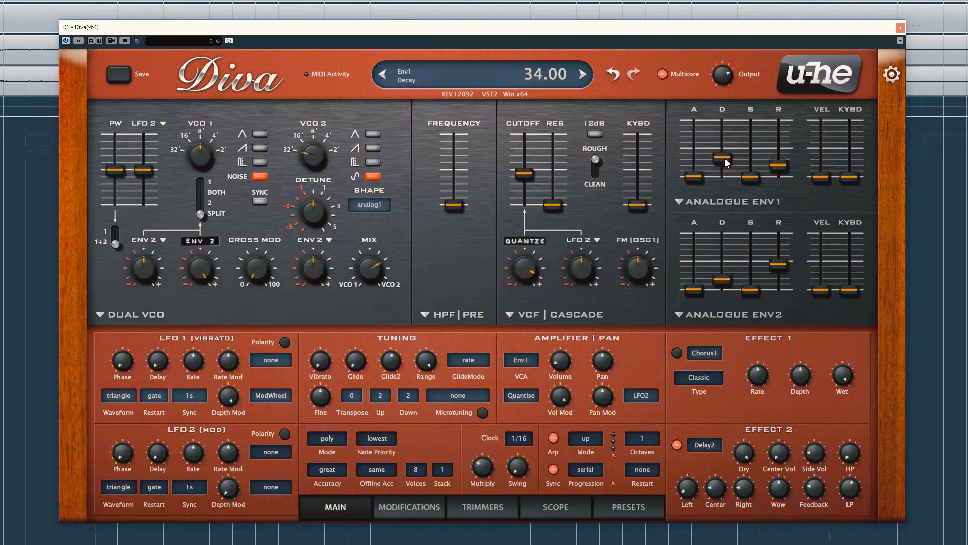
{"action": "left_click_drag", "start_coordinate": [536, 268], "coordinate": [537, 286]}
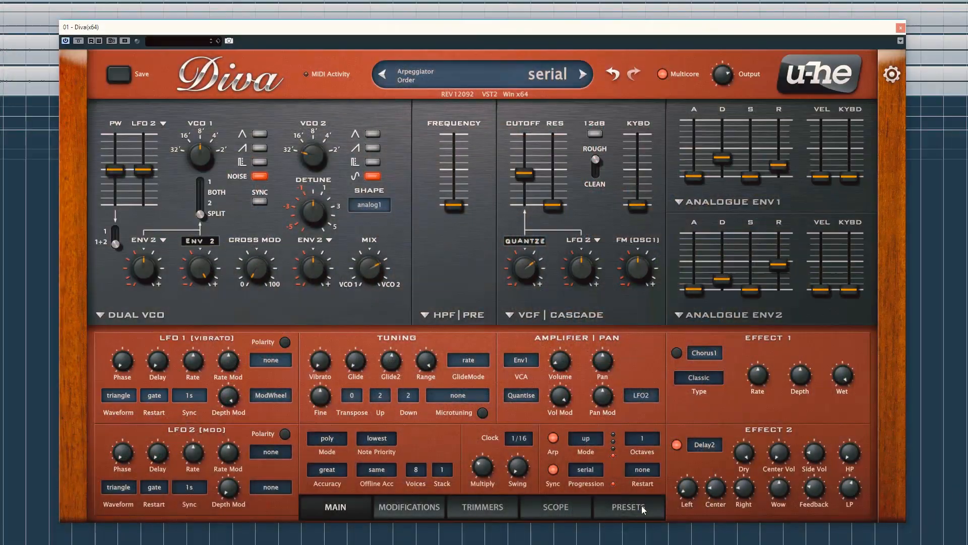
Reload the Init preset from the Nordsund II folder and turn on the arpeggiator.
{"action": "left_click", "coordinate": [636, 507]}
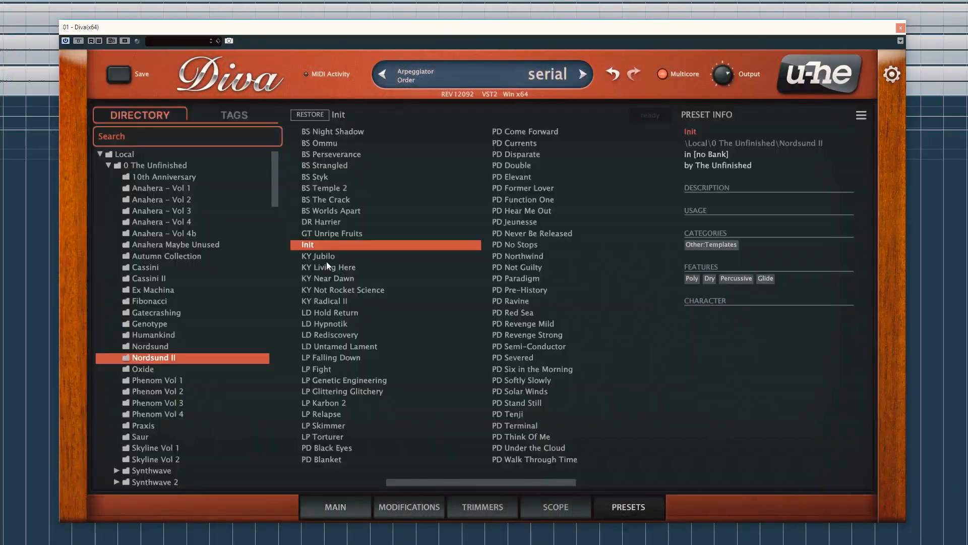
{"action": "left_click", "coordinate": [340, 499]}
{"action": "left_click", "coordinate": [553, 437]}
Reduce Env 1's decay and sustain, set Env 2's decay to 37.00 and lower the oscillators' octave.
{"action": "left_click_drag", "start_coordinate": [750, 121], "coordinate": [725, 156]}
{"action": "left_click_drag", "start_coordinate": [715, 246], "coordinate": [712, 259]}
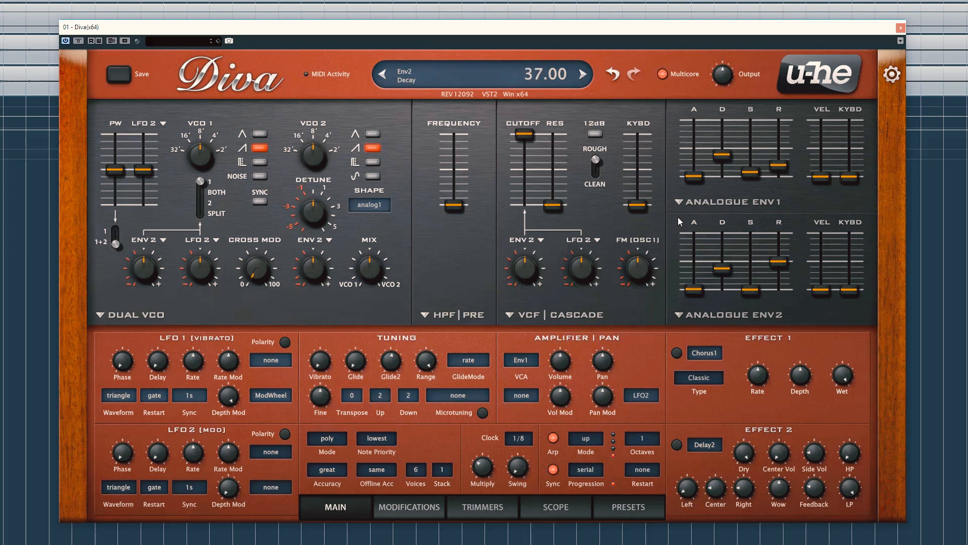
{"action": "left_click_drag", "start_coordinate": [311, 195], "coordinate": [305, 208]}
Set the arpeggiator clock to 1/16 and lower the filter cutoff, with an Env2 modulation depth of 40.00.
{"action": "left_click_drag", "start_coordinate": [522, 141], "coordinate": [522, 194]}
{"action": "left_click", "coordinate": [519, 450]}
{"action": "left_click", "coordinate": [544, 465]}
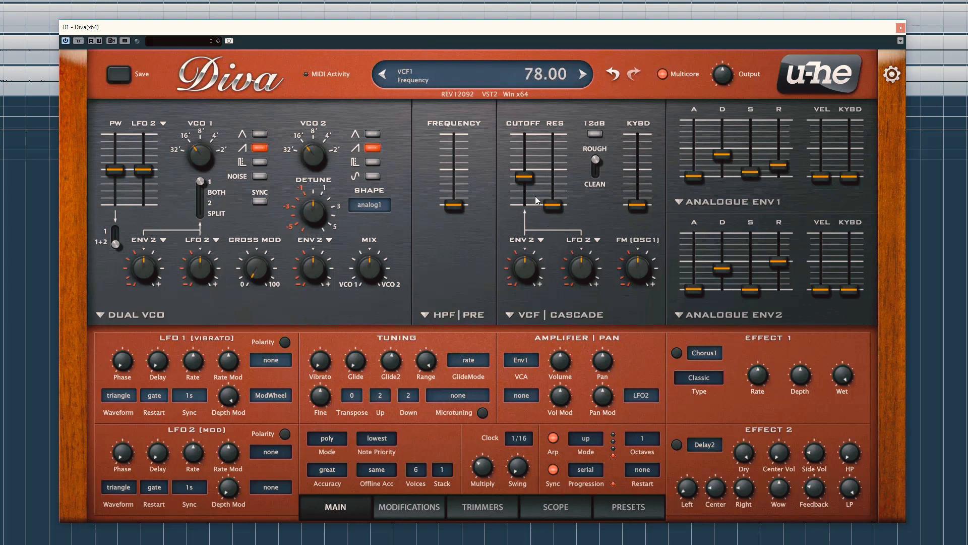
{"action": "left_click_drag", "start_coordinate": [528, 267], "coordinate": [542, 252]}
{"action": "left_click_drag", "start_coordinate": [527, 183], "coordinate": [526, 189]}
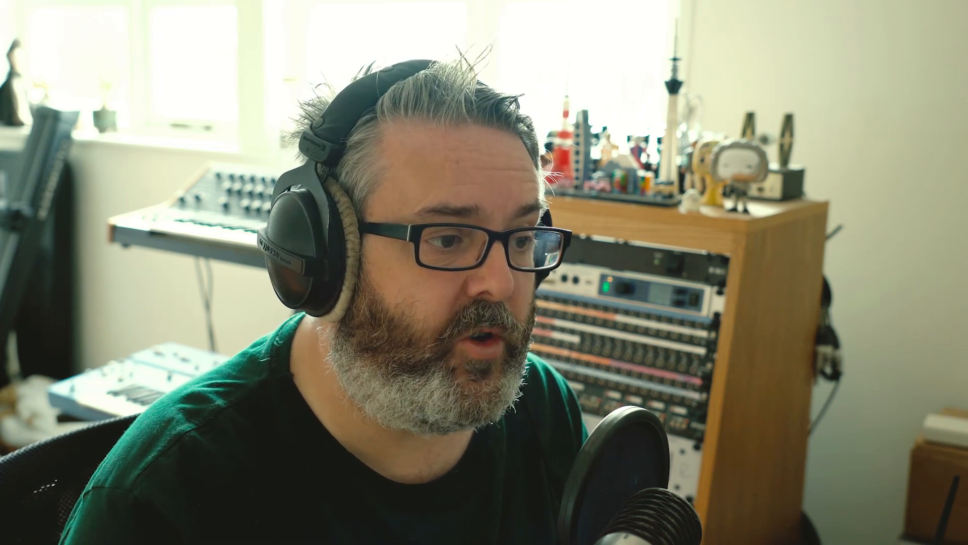
Set Env2 as the first Add source and VoiceMap as the Quantize source with a quantise amount of 100.00.
{"action": "left_click", "coordinate": [584, 472]}
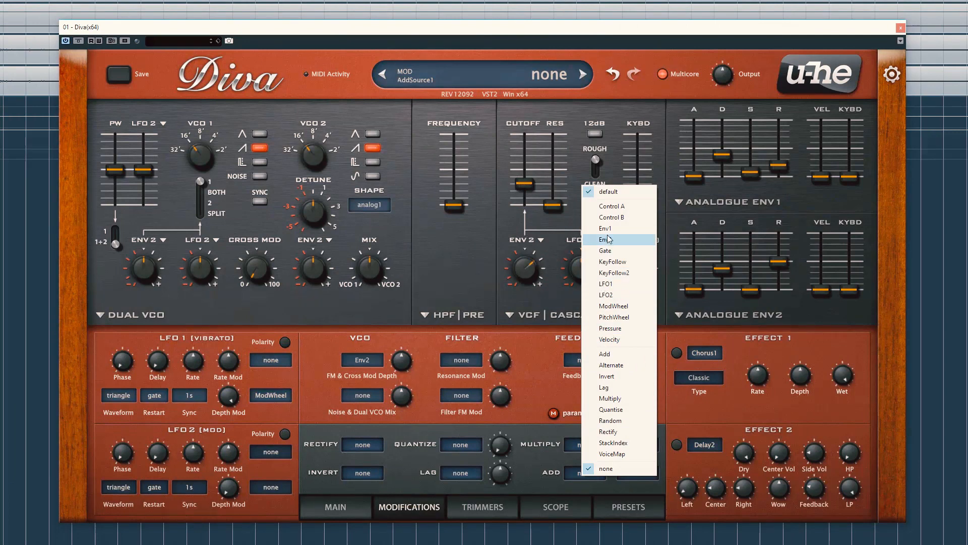
{"action": "left_click", "coordinate": [608, 239]}
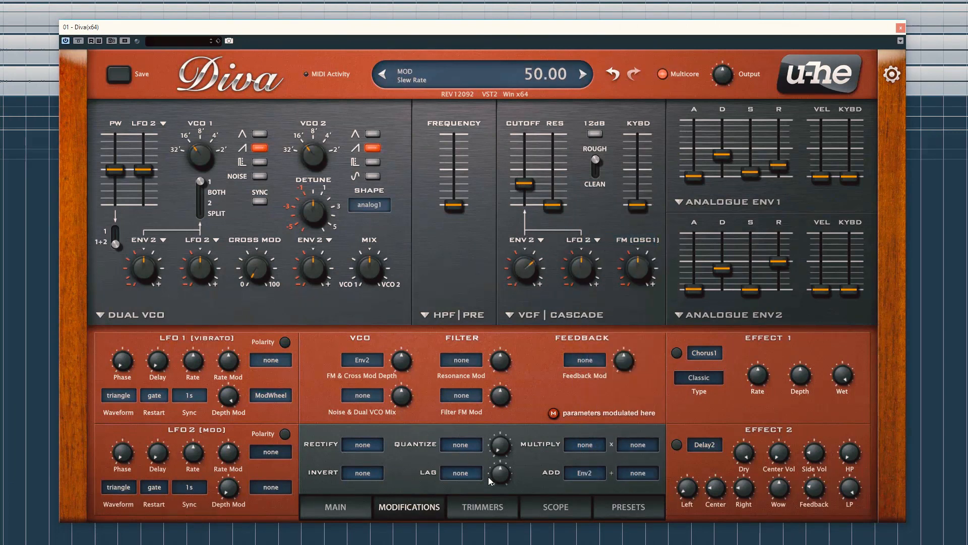
{"action": "left_click", "coordinate": [459, 444]}
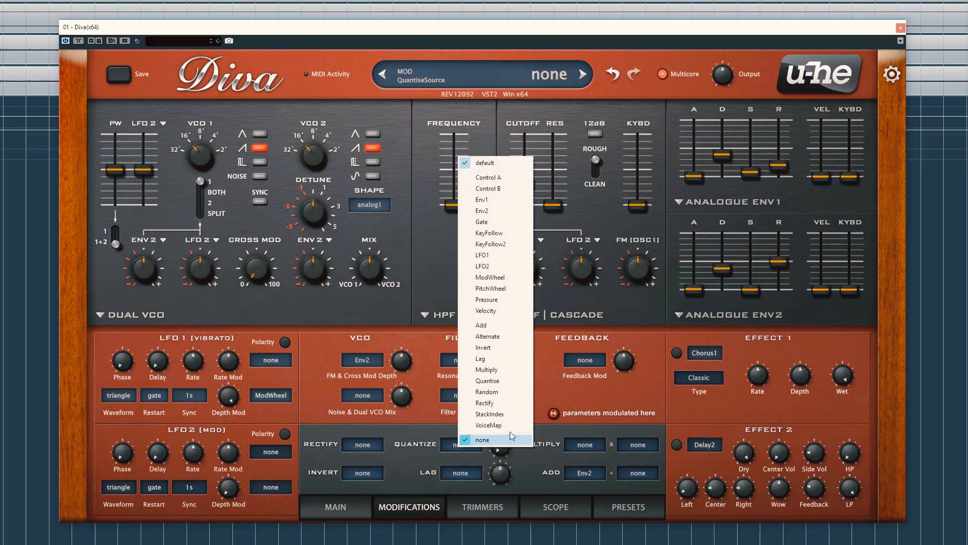
{"action": "left_click", "coordinate": [479, 426]}
{"action": "left_click_drag", "start_coordinate": [504, 446], "coordinate": [545, 291]}
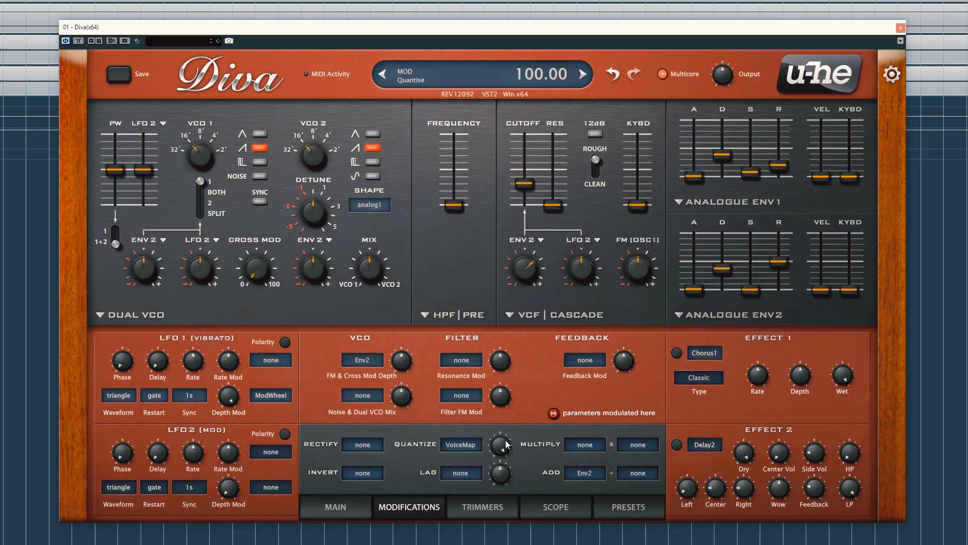
Set Quantise as the second Add source and assign Add as the filter cutoff modulation source with a slightly lower depth.
{"action": "left_click", "coordinate": [638, 473]}
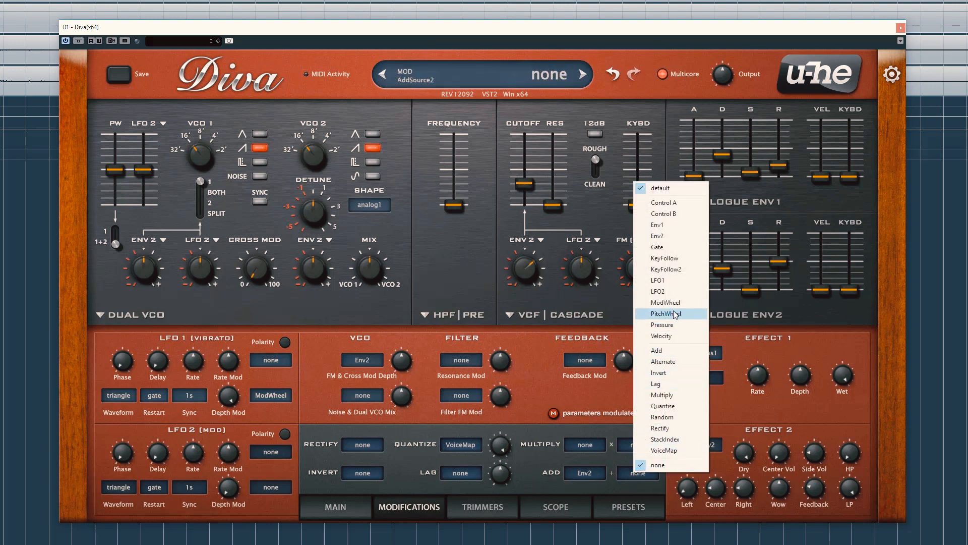
{"action": "left_click", "coordinate": [665, 407]}
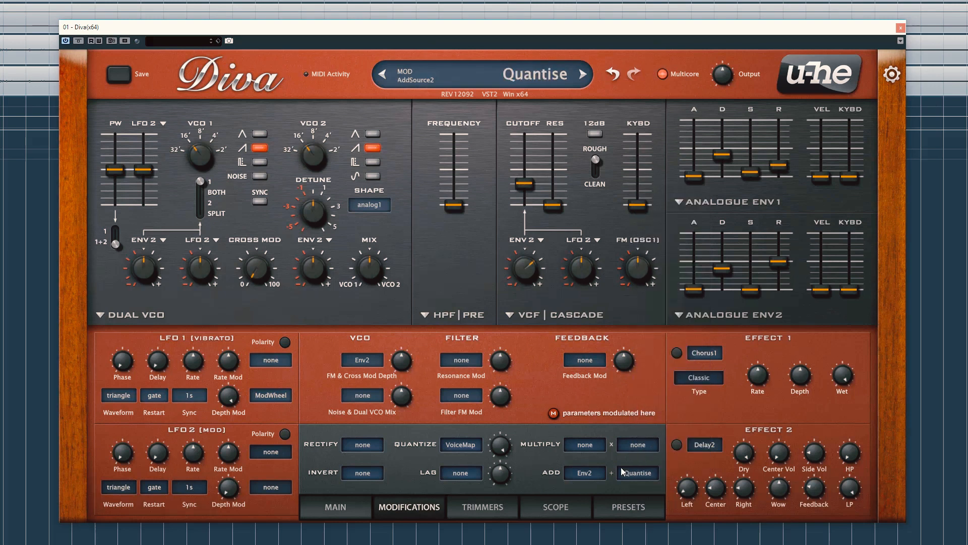
{"action": "left_click", "coordinate": [540, 242]}
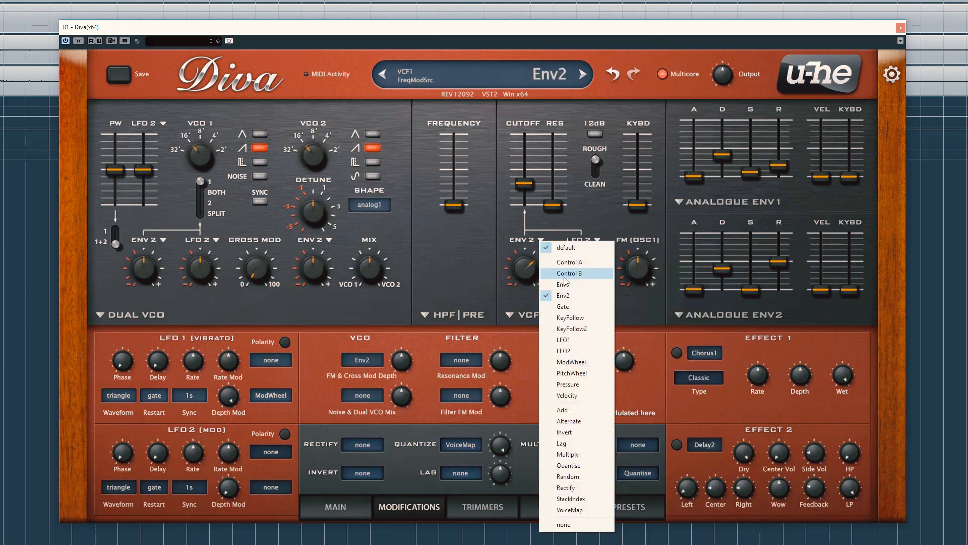
{"action": "left_click", "coordinate": [565, 410]}
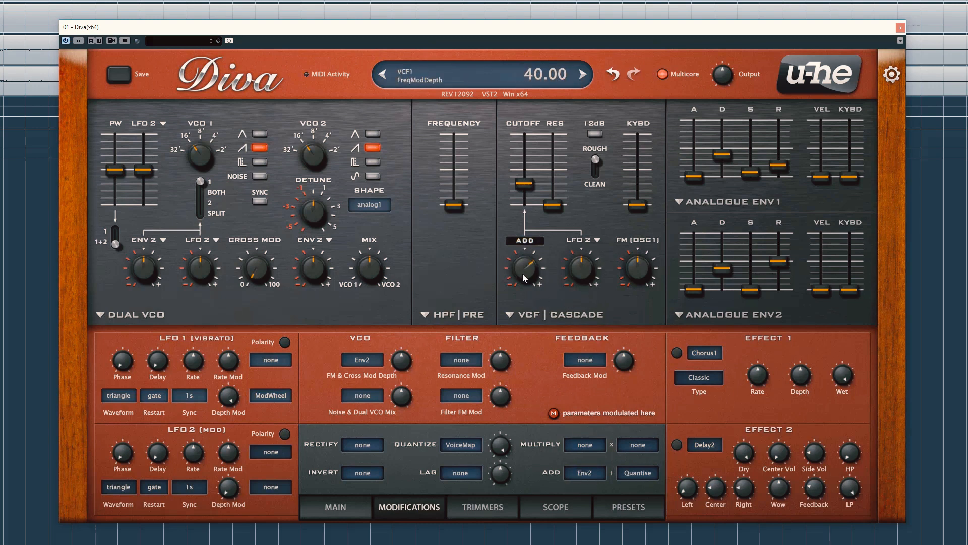
{"action": "left_click_drag", "start_coordinate": [522, 273], "coordinate": [521, 278]}
Set the voice count to 8, lower the Voice Map Modulator values of voices 3 and 7, and raise those of voices 2 and 6.
{"action": "left_click", "coordinate": [487, 505]}
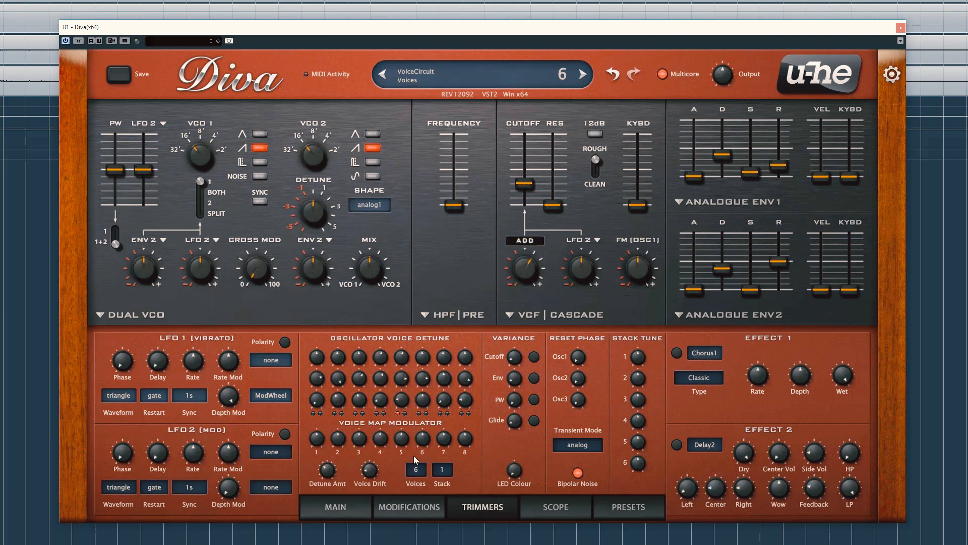
{"action": "left_click", "coordinate": [415, 469]}
{"action": "left_click", "coordinate": [443, 529]}
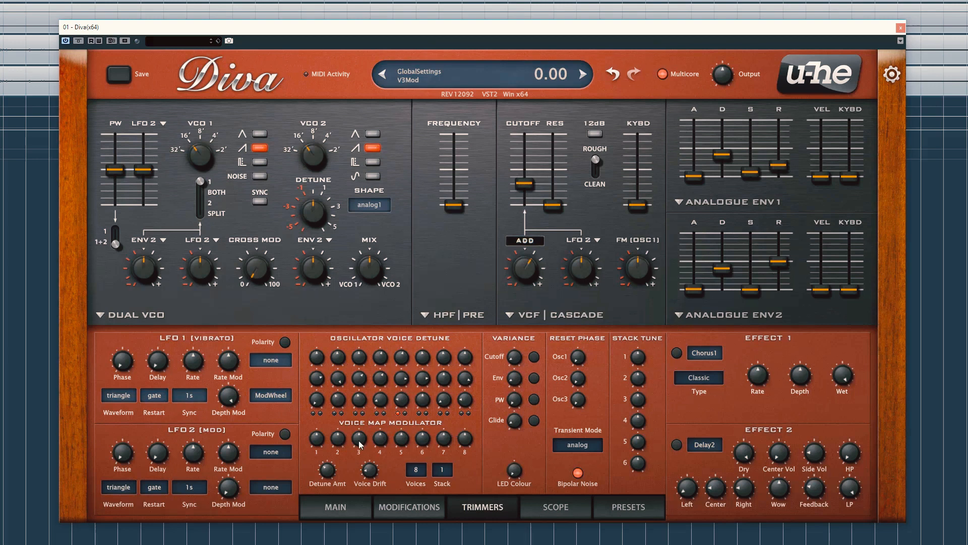
{"action": "left_click_drag", "start_coordinate": [359, 438], "coordinate": [365, 486]}
{"action": "left_click_drag", "start_coordinate": [444, 439], "coordinate": [461, 486]}
{"action": "left_click_drag", "start_coordinate": [345, 438], "coordinate": [352, 425]}
{"action": "left_click_drag", "start_coordinate": [424, 438], "coordinate": [433, 428]}
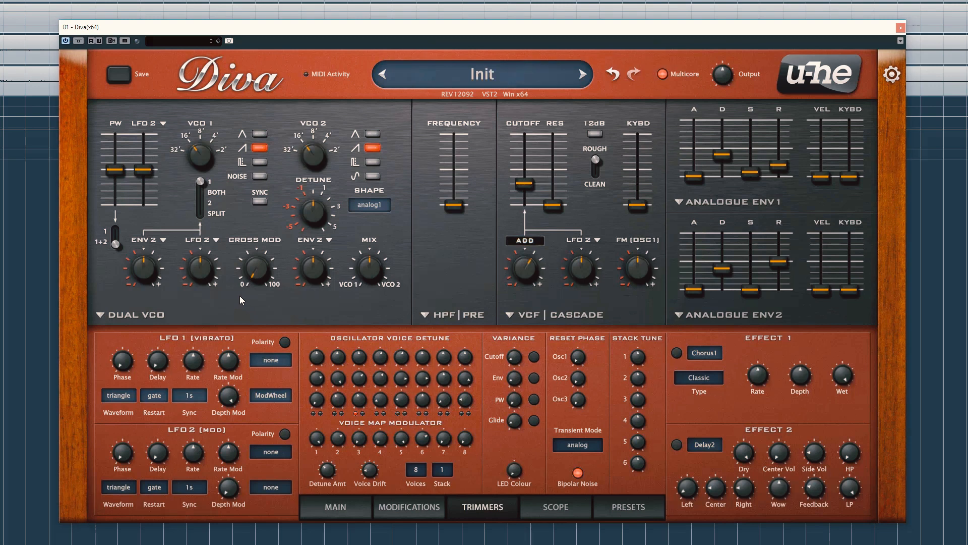
Try a lower octave for VCO 1 and check the Voice Map Modulator values.
{"action": "left_click_drag", "start_coordinate": [201, 163], "coordinate": [185, 219]}
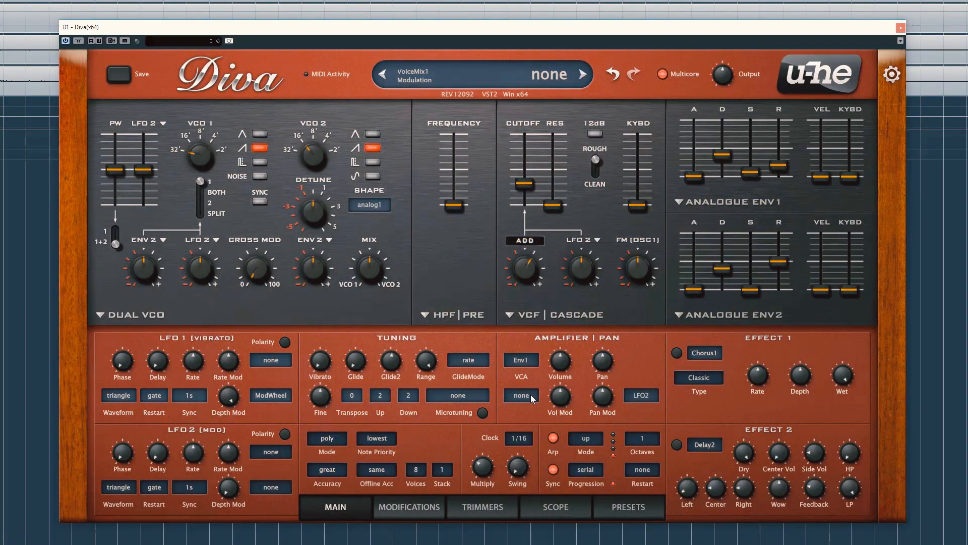
{"action": "left_click", "coordinate": [445, 510]}
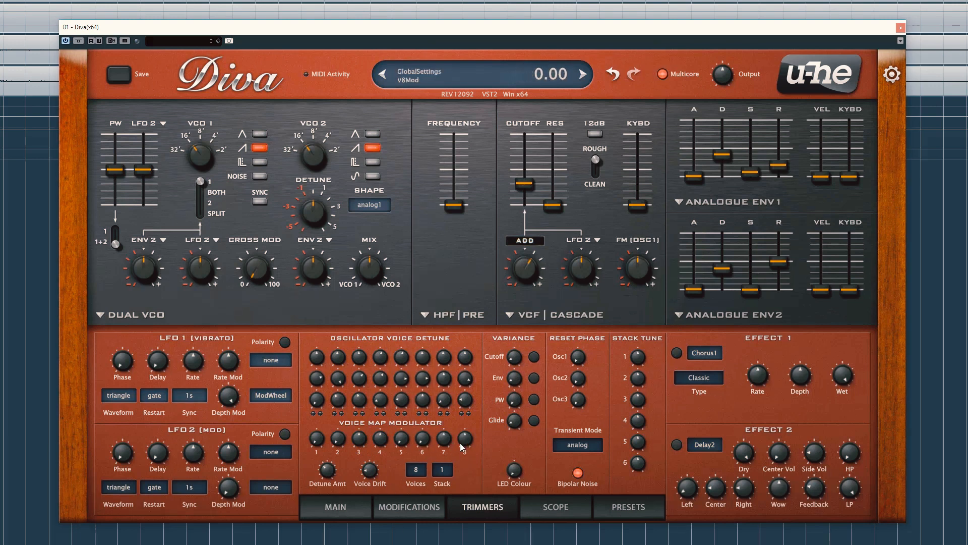
{"action": "left_click", "coordinate": [346, 511]}
Assign Quantise as the volume modulation source with a depth of 74.00 and lower the base volume.
{"action": "left_click", "coordinate": [525, 394]}
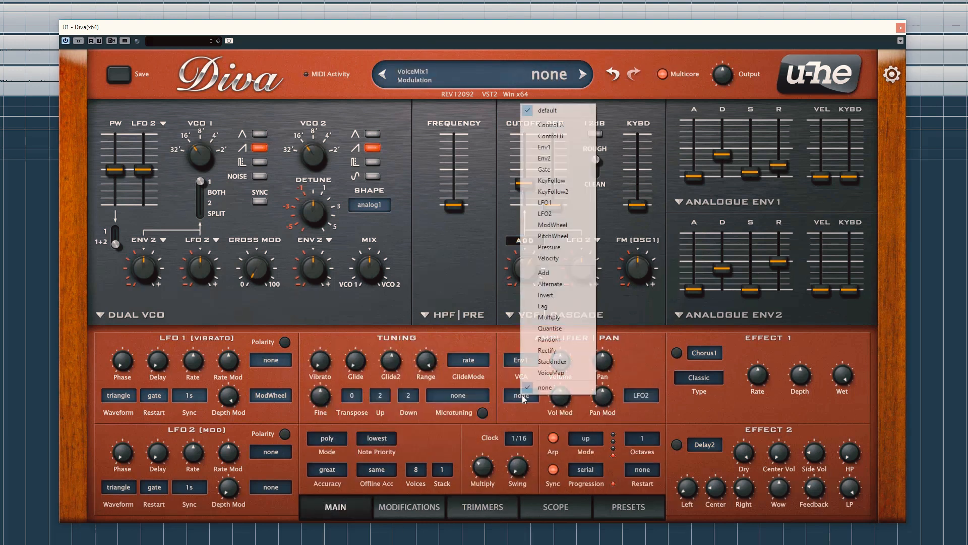
{"action": "left_click", "coordinate": [572, 329]}
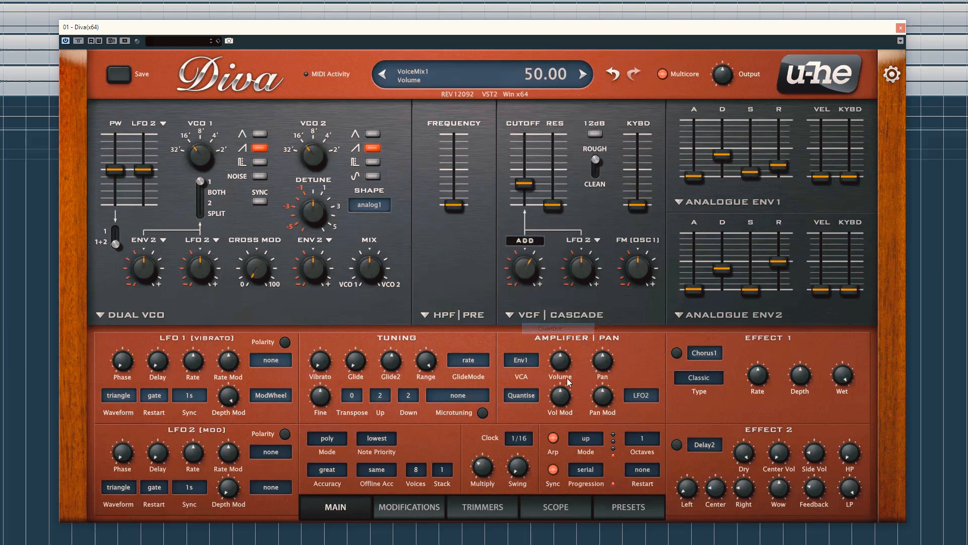
{"action": "mouse_move", "coordinate": [563, 369]}
{"action": "left_mouse_down"}
{"action": "mouse_move", "coordinate": [552, 404]}
{"action": "mouse_move", "coordinate": [579, 367]}
{"action": "left_mouse_up"}
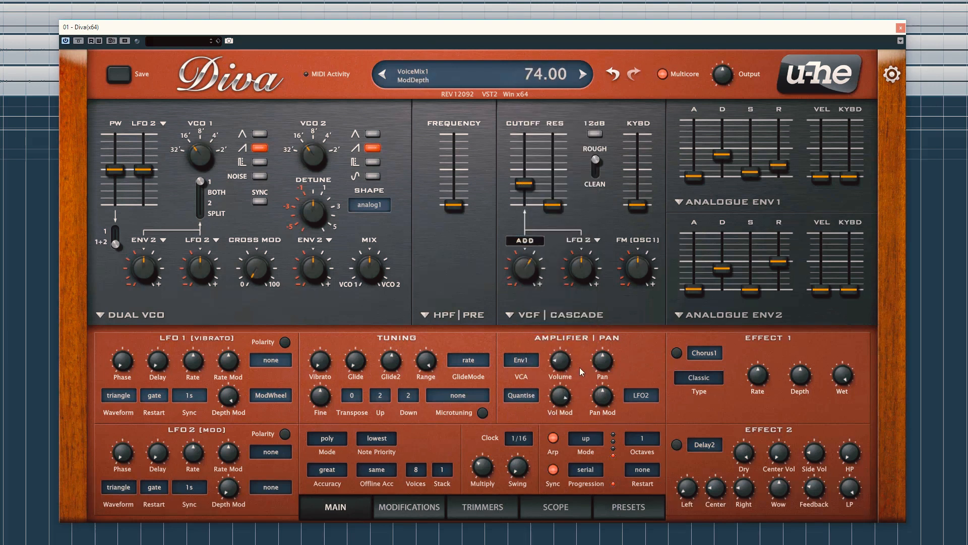
Assign Quantise as the first tuning modulation source, raise its depth strongly and bring up the voice trimmers.
{"action": "left_click", "coordinate": [162, 240]}
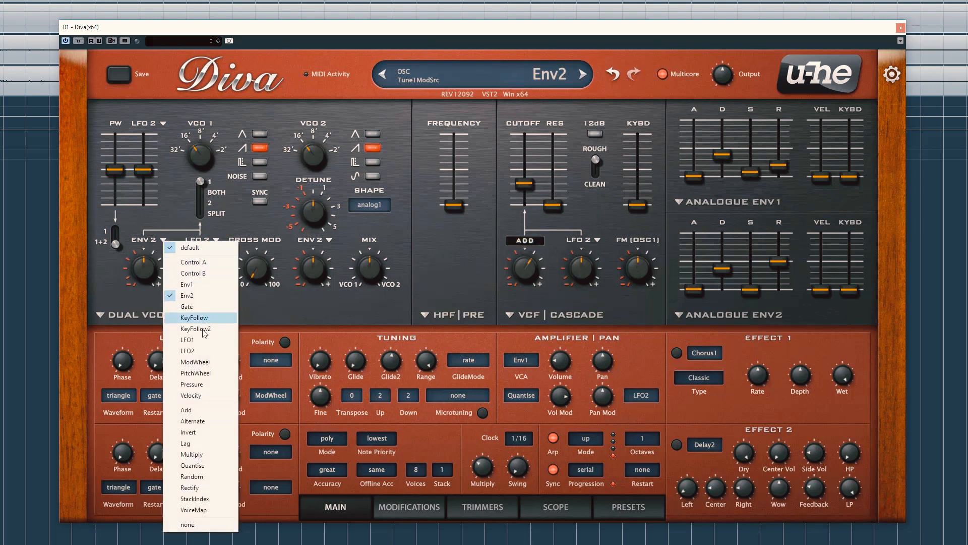
{"action": "left_click", "coordinate": [191, 465]}
{"action": "left_click_drag", "start_coordinate": [147, 268], "coordinate": [160, 135]}
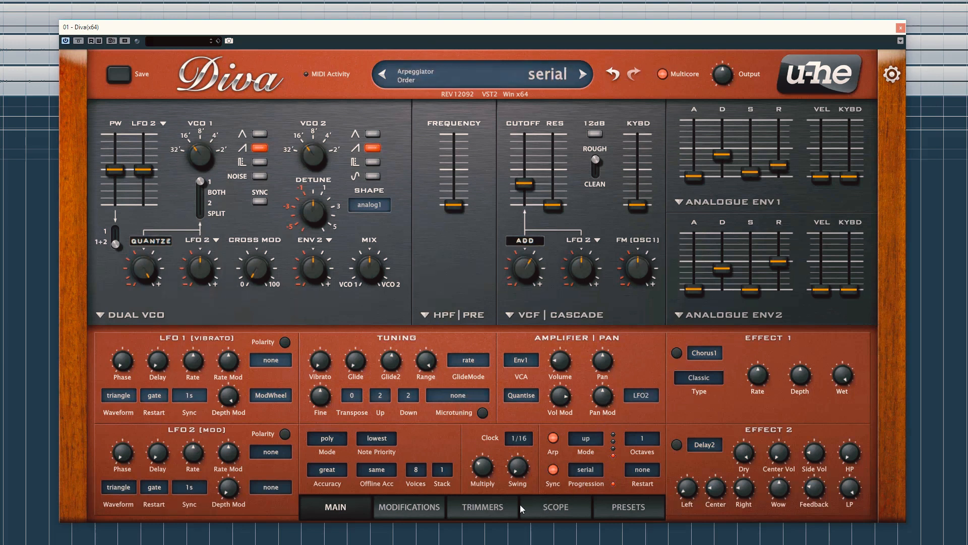
{"action": "left_click", "coordinate": [476, 507]}
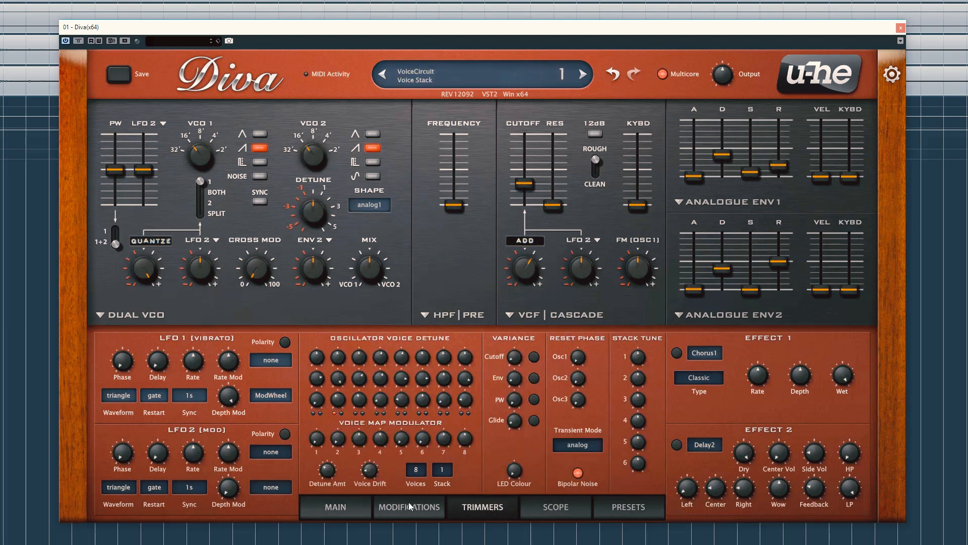
Raise the amplifier's base volume and increase the Add modulation depth on the filter cutoff.
{"action": "left_click", "coordinate": [335, 507]}
{"action": "left_click_drag", "start_coordinate": [560, 361], "coordinate": [563, 353]}
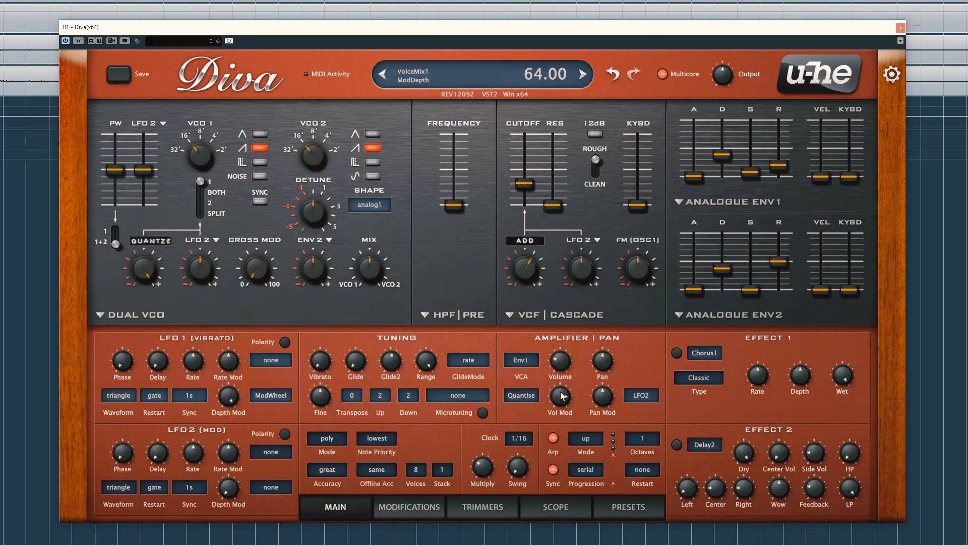
{"action": "left_click_drag", "start_coordinate": [529, 264], "coordinate": [535, 258]}
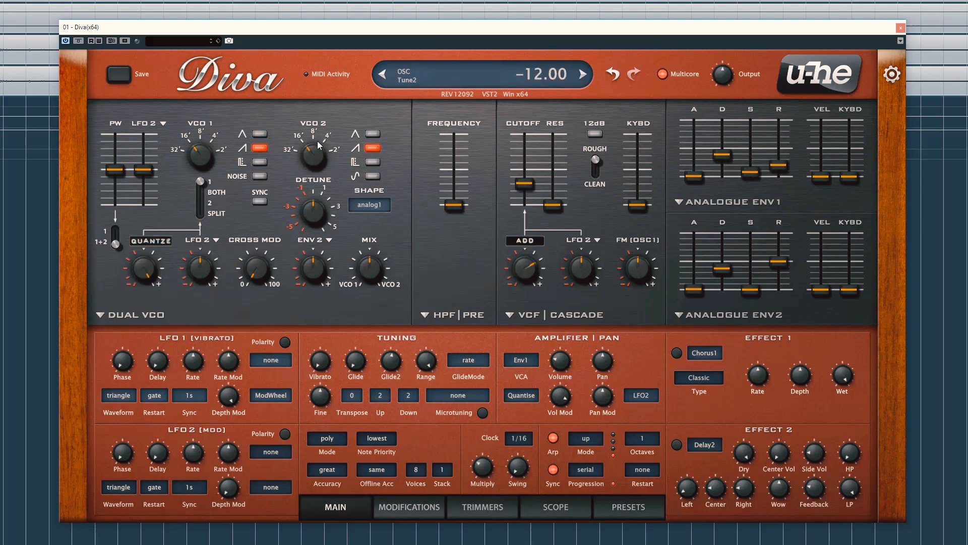
Adjust the VCO 2 octave and reshape the Voice Map Modulator pattern, raising the value of voice 3.
{"action": "left_click_drag", "start_coordinate": [319, 116], "coordinate": [321, 104]}
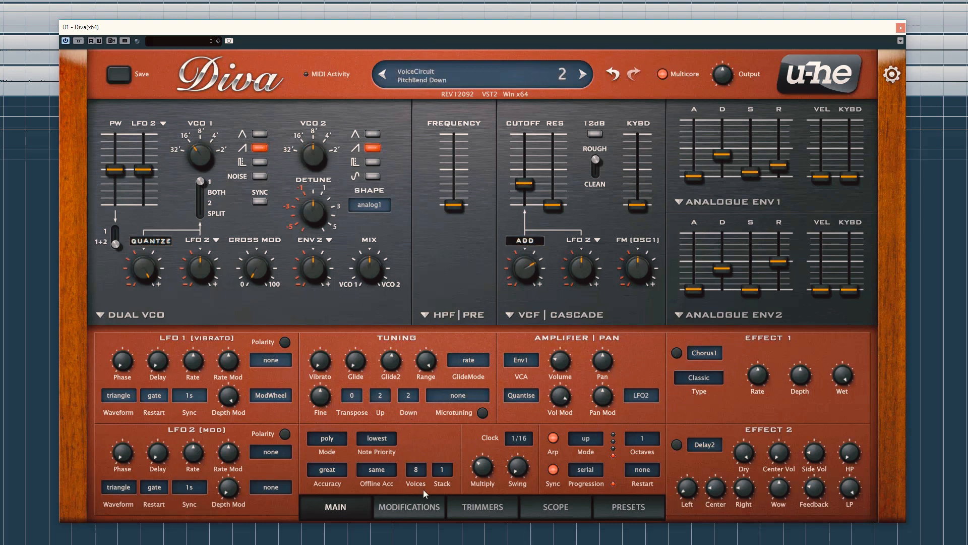
{"action": "left_click", "coordinate": [475, 506]}
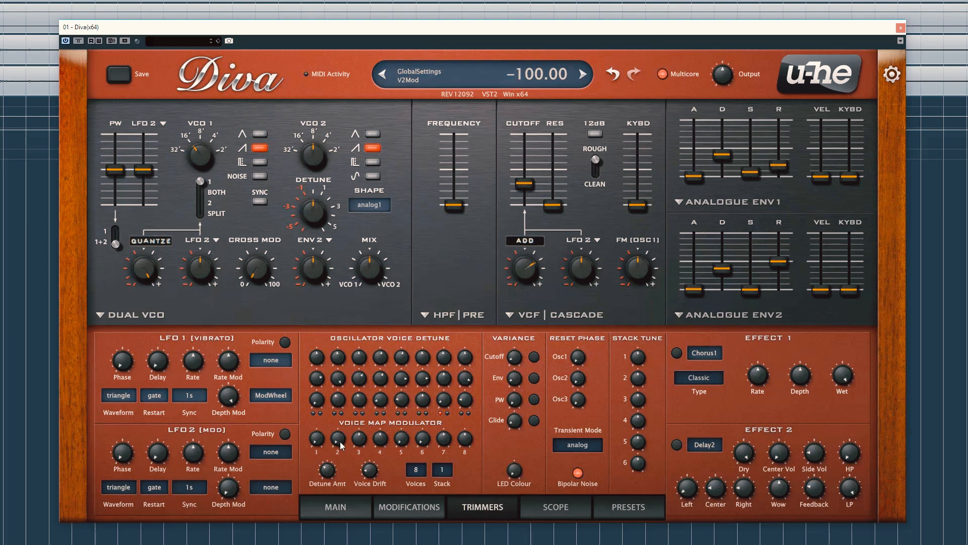
{"action": "left_click_drag", "start_coordinate": [359, 439], "coordinate": [360, 423]}
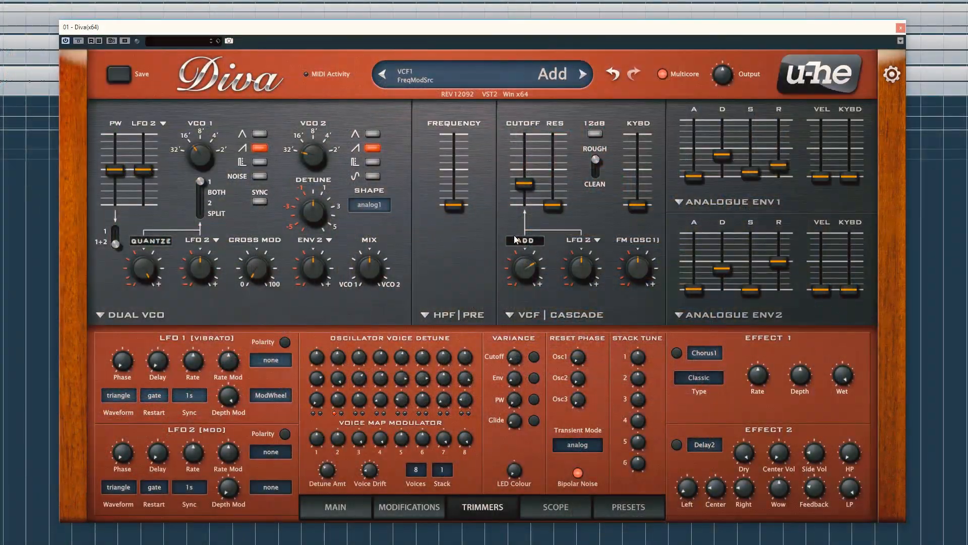
Set the cutoff's Add modulation depth to 34.00 and reduce the volume modulation depth and base volume.
{"action": "left_click_drag", "start_coordinate": [525, 272], "coordinate": [524, 281]}
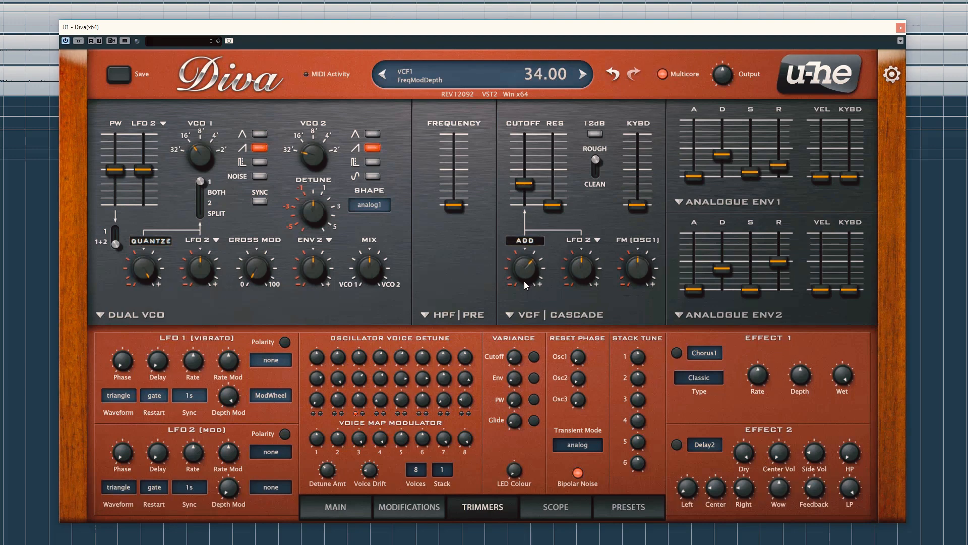
{"action": "left_click", "coordinate": [336, 511]}
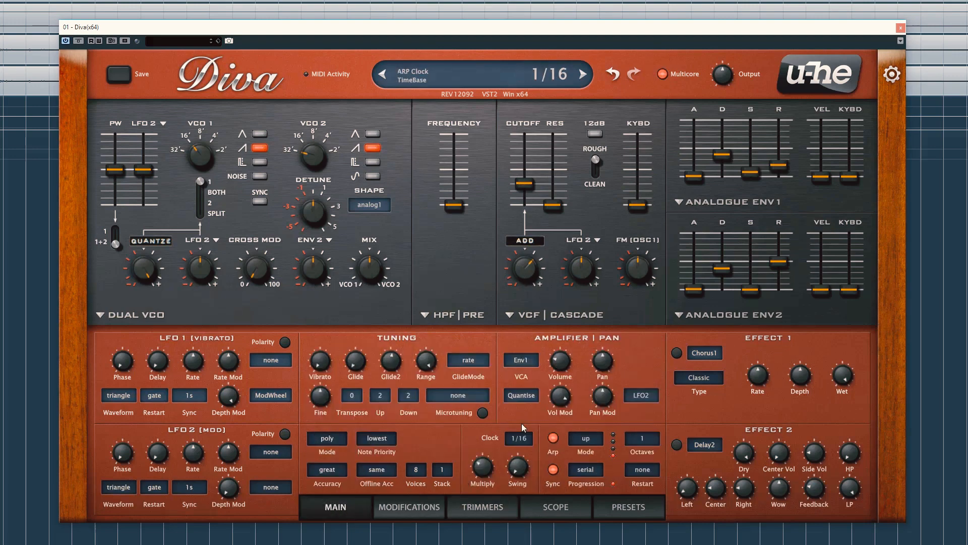
{"action": "left_click_drag", "start_coordinate": [560, 401], "coordinate": [561, 410]}
{"action": "left_click_drag", "start_coordinate": [559, 366], "coordinate": [559, 372]}
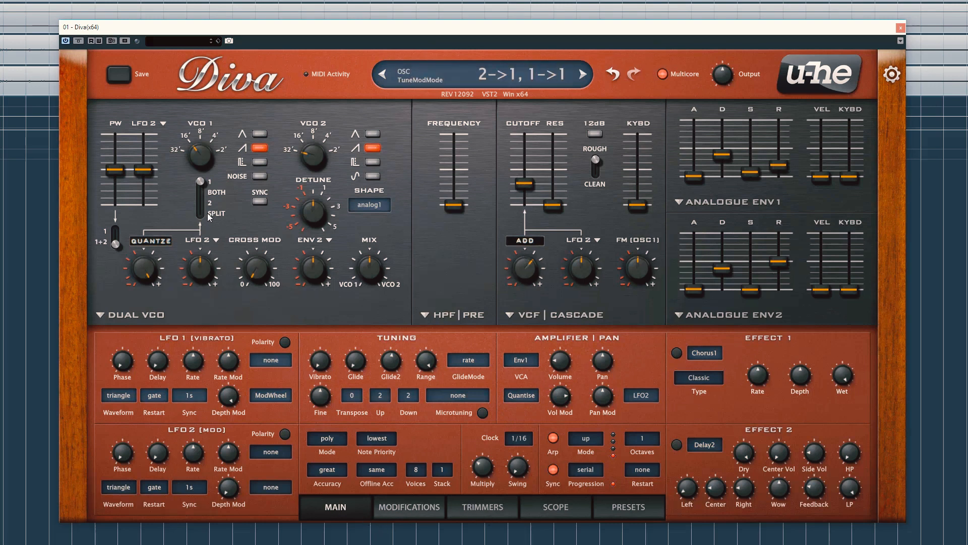
Apply the tuning modulation to both oscillators, keep VCO 1 at -12.00 after trying -24.00, and set Transpose to -12.
{"action": "left_click", "coordinate": [201, 195]}
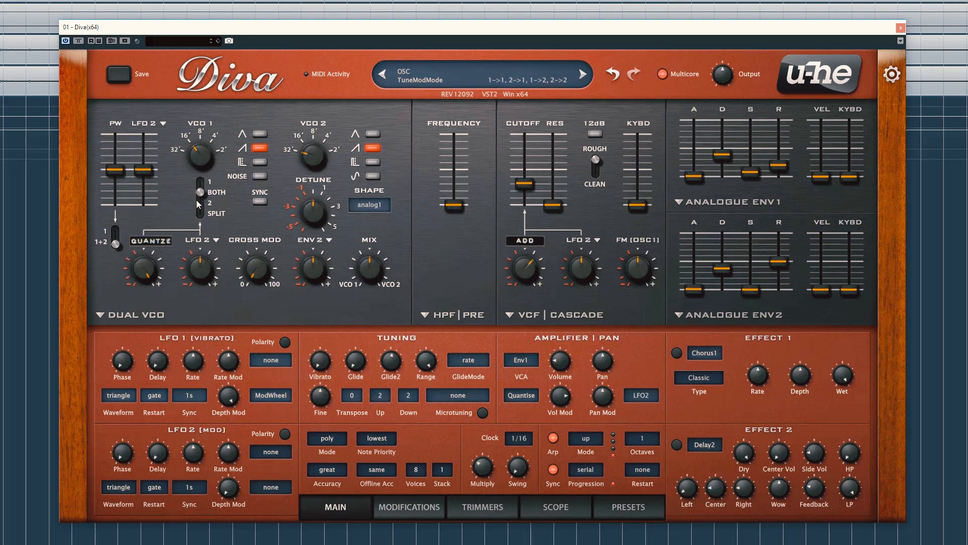
{"action": "left_click_drag", "start_coordinate": [190, 165], "coordinate": [177, 204]}
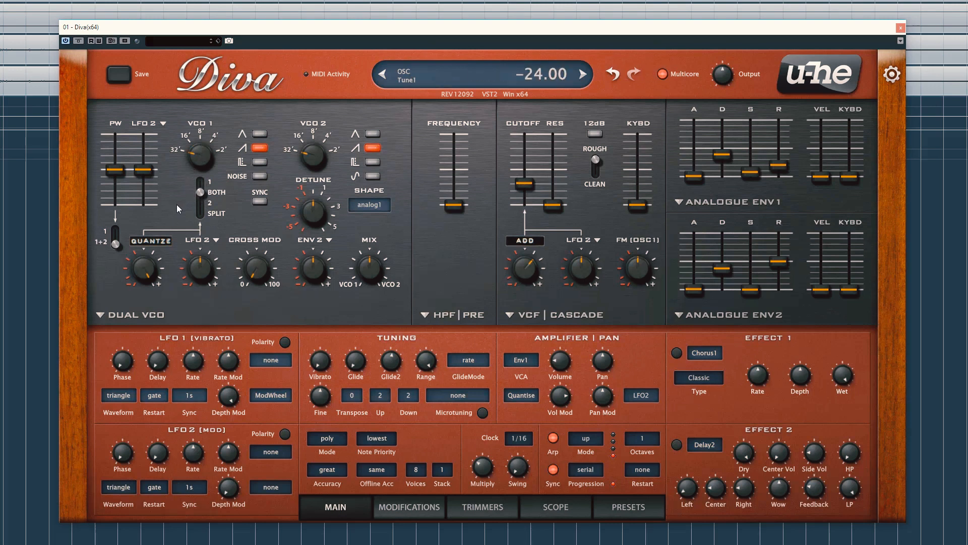
{"action": "left_click_drag", "start_coordinate": [192, 158], "coordinate": [197, 130]}
{"action": "left_click", "coordinate": [352, 395]}
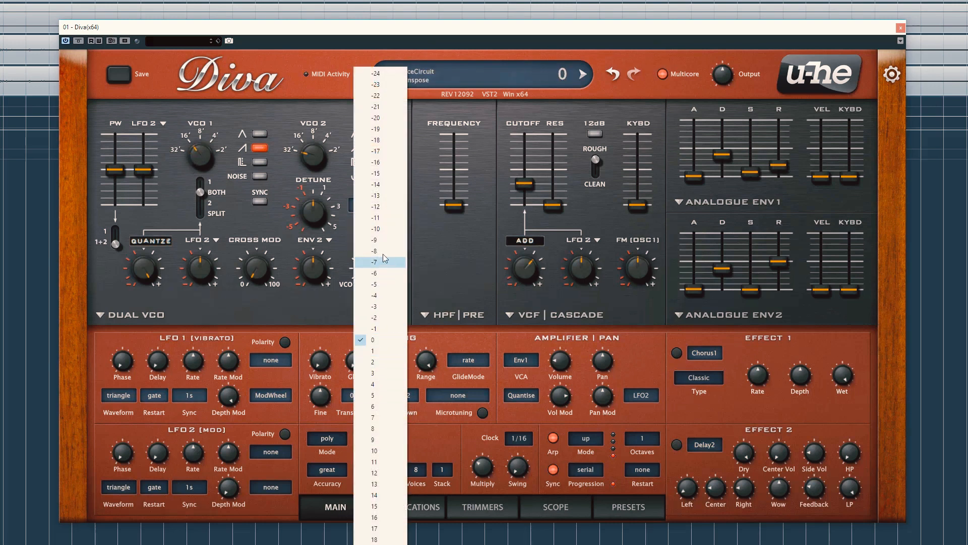
{"action": "left_click", "coordinate": [378, 206]}
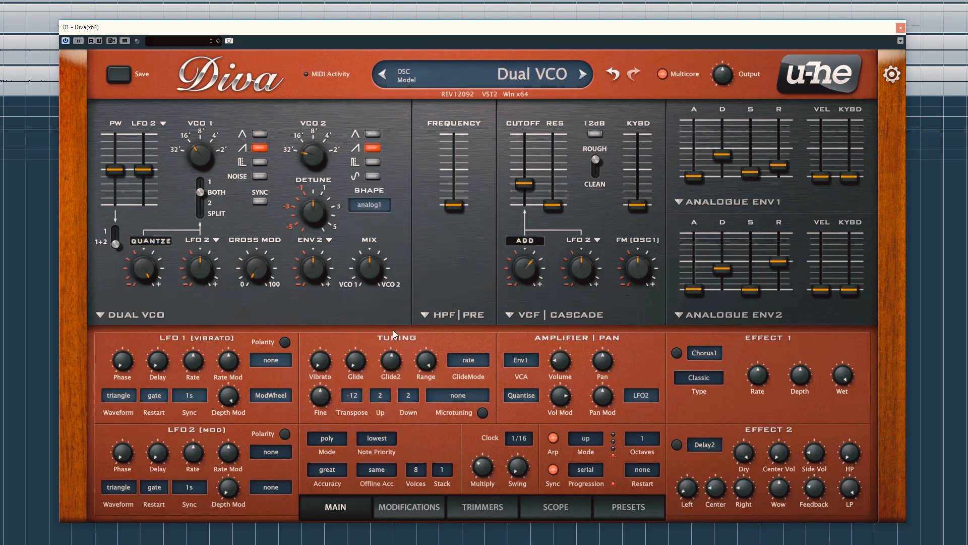
Detune VCO 2 slightly and raise the high-pass frequency to 46.00 and the filter resonance a little.
{"action": "left_click_drag", "start_coordinate": [323, 211], "coordinate": [324, 205]}
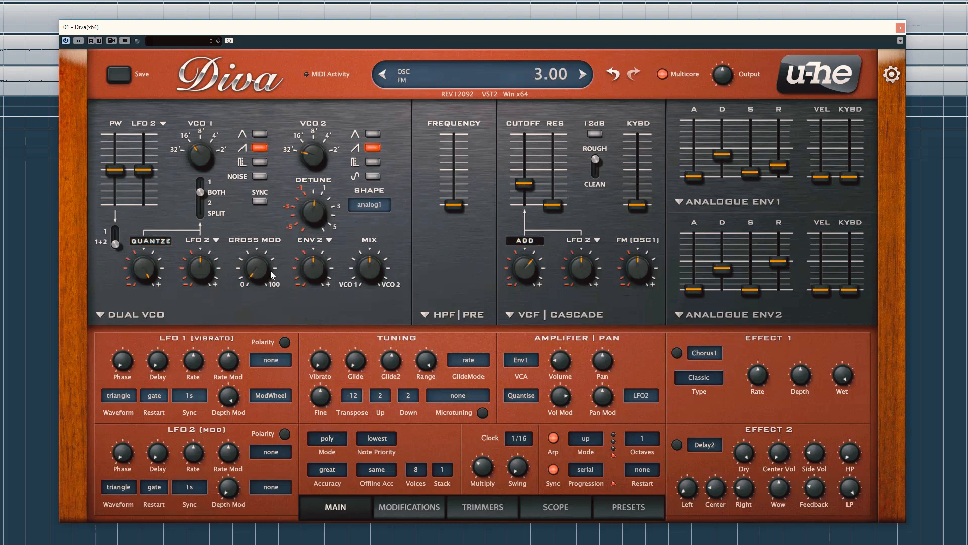
{"action": "mouse_move", "coordinate": [448, 214]}
{"action": "left_mouse_down"}
{"action": "mouse_move", "coordinate": [454, 198]}
{"action": "mouse_move", "coordinate": [462, 207]}
{"action": "left_mouse_up"}
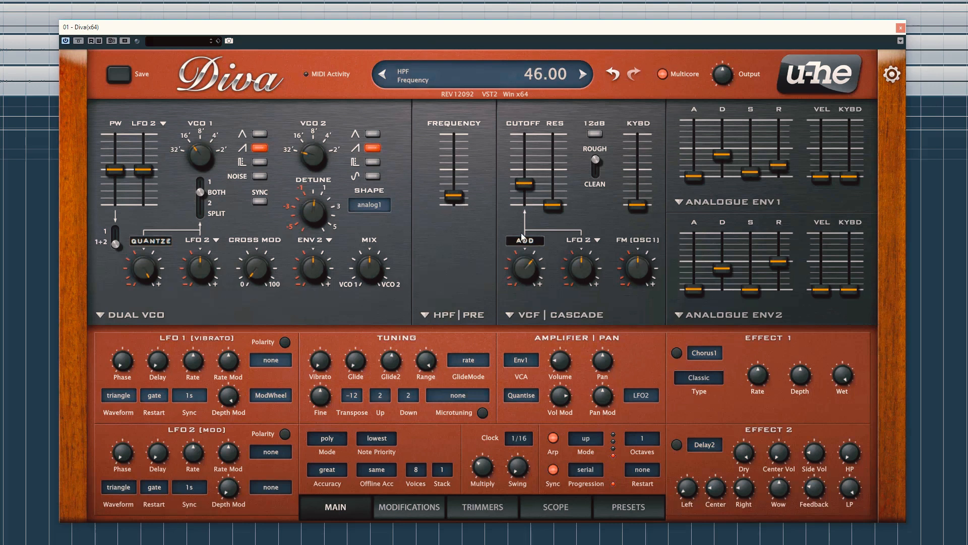
{"action": "left_click_drag", "start_coordinate": [552, 205], "coordinate": [561, 184]}
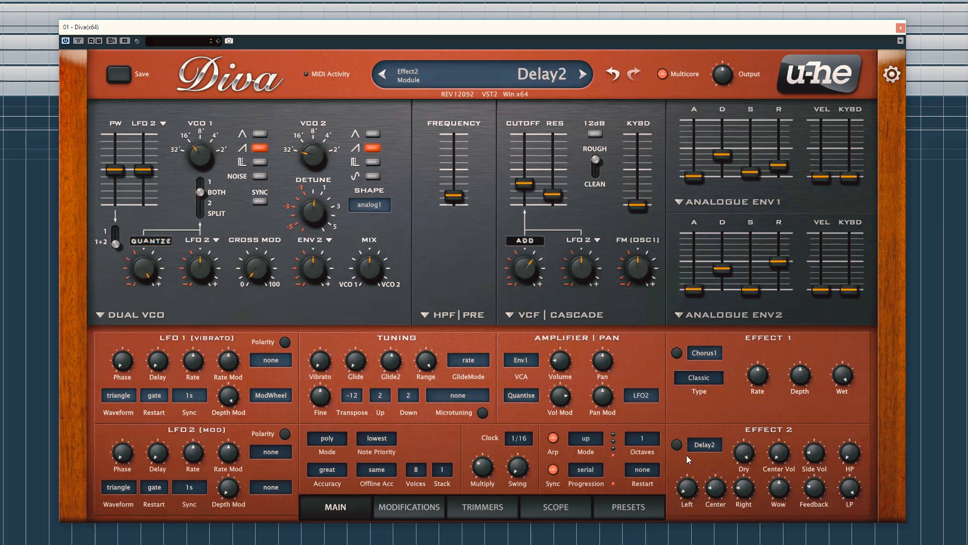
Enable Chorus1 and Delay2, fine-tune the chorus wet level, and raise the delay's HP while lowering its LP.
{"action": "left_click", "coordinate": [676, 353]}
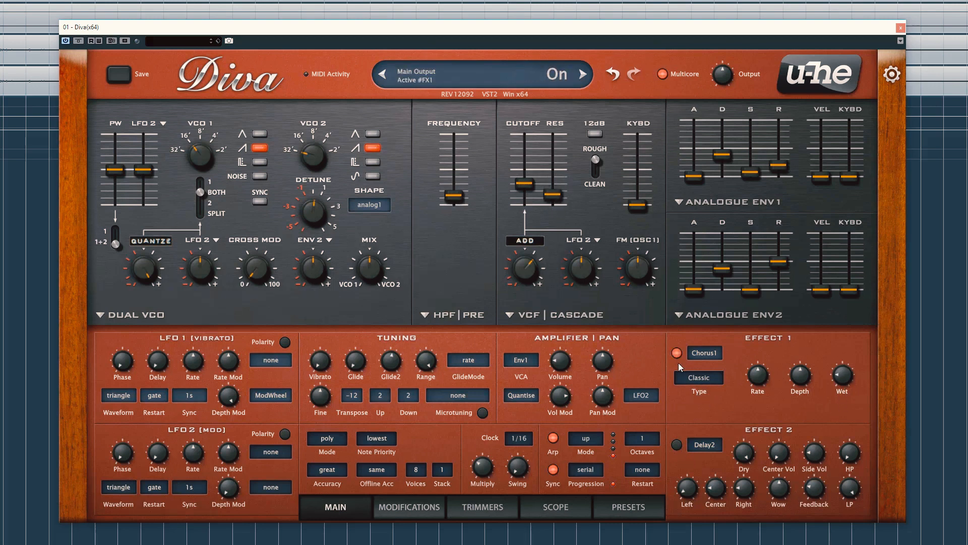
{"action": "left_click", "coordinate": [677, 444]}
{"action": "left_click_drag", "start_coordinate": [846, 375], "coordinate": [846, 374]}
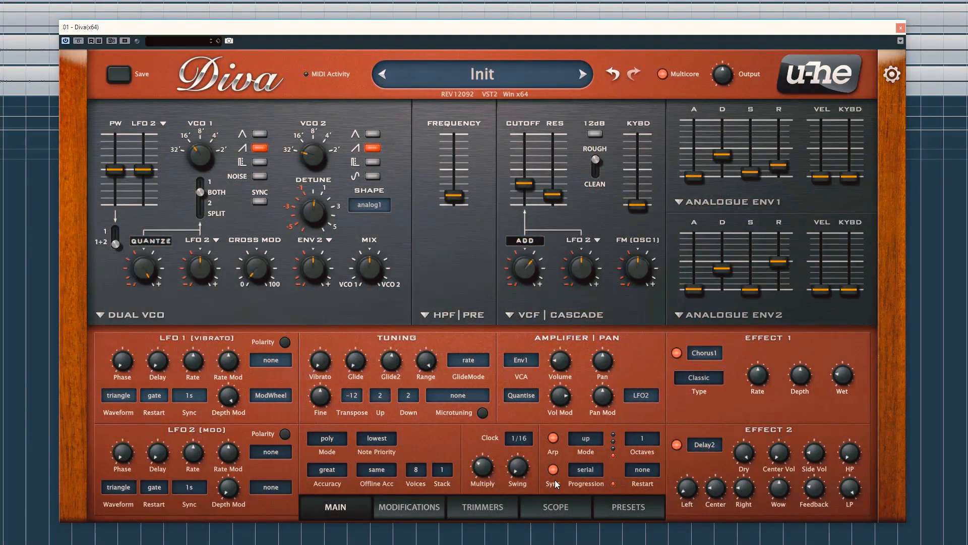
{"action": "mouse_move", "coordinate": [849, 461]}
{"action": "left_click_drag", "start_coordinate": [848, 458], "coordinate": [849, 433]}
{"action": "left_click_drag", "start_coordinate": [852, 485], "coordinate": [852, 522]}
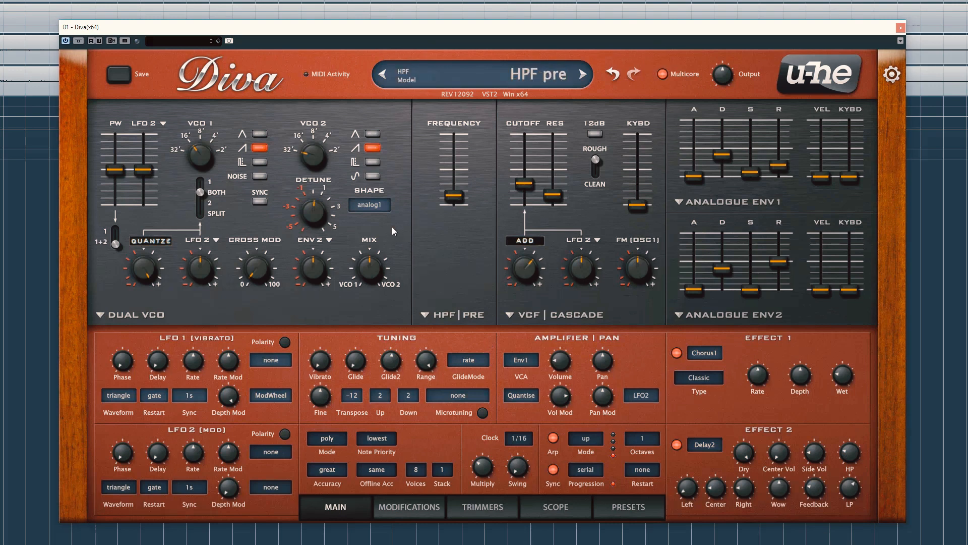
Add pulse waves to both oscillators with some LFO 2 pulse width modulation, and enable noise.
{"action": "left_click", "coordinate": [373, 162]}
{"action": "left_click", "coordinate": [259, 162]}
{"action": "mouse_move", "coordinate": [135, 168]}
{"action": "left_mouse_down"}
{"action": "mouse_move", "coordinate": [135, 158]}
{"action": "mouse_move", "coordinate": [108, 182]}
{"action": "mouse_move", "coordinate": [117, 171]}
{"action": "left_mouse_up"}
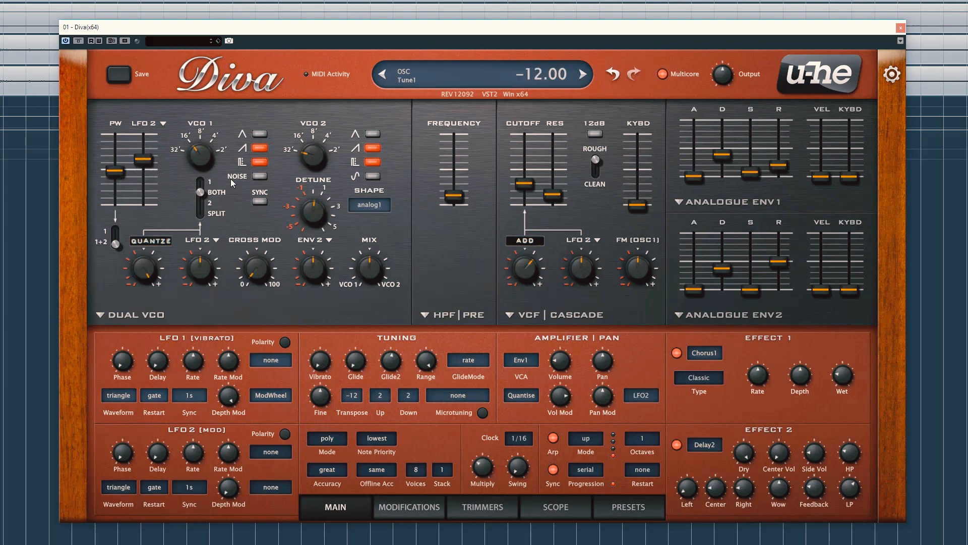
{"action": "left_click", "coordinate": [260, 177]}
Lower the filter cutoff and raise the filter FM from oscillator 1.
{"action": "left_click_drag", "start_coordinate": [527, 188], "coordinate": [519, 205]}
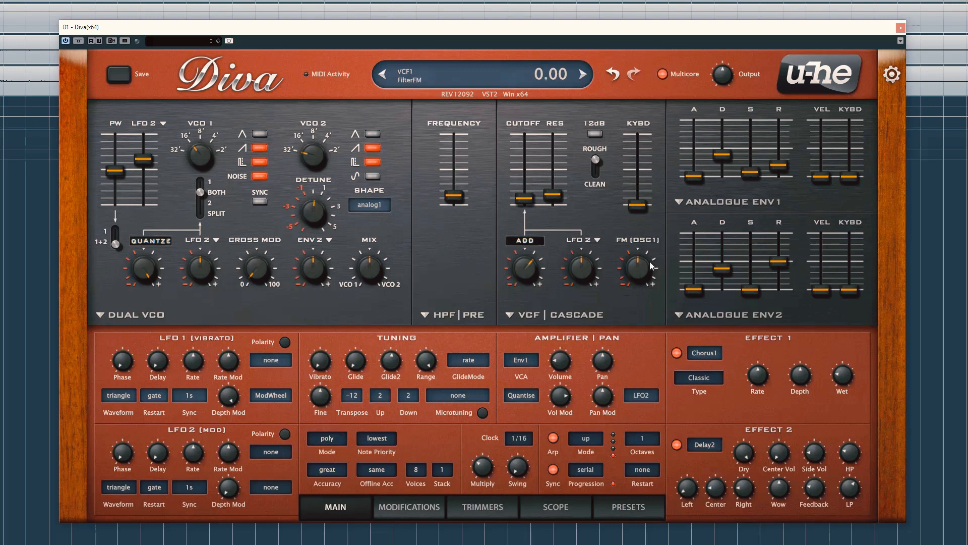
{"action": "left_click_drag", "start_coordinate": [654, 262], "coordinate": [652, 236]}
Try LFO 2 synced to 4/1 with positive polarity as a cutoff modulation at a depth of about 30.00.
{"action": "left_click", "coordinate": [189, 487]}
{"action": "left_click", "coordinate": [229, 442]}
{"action": "left_click", "coordinate": [285, 434]}
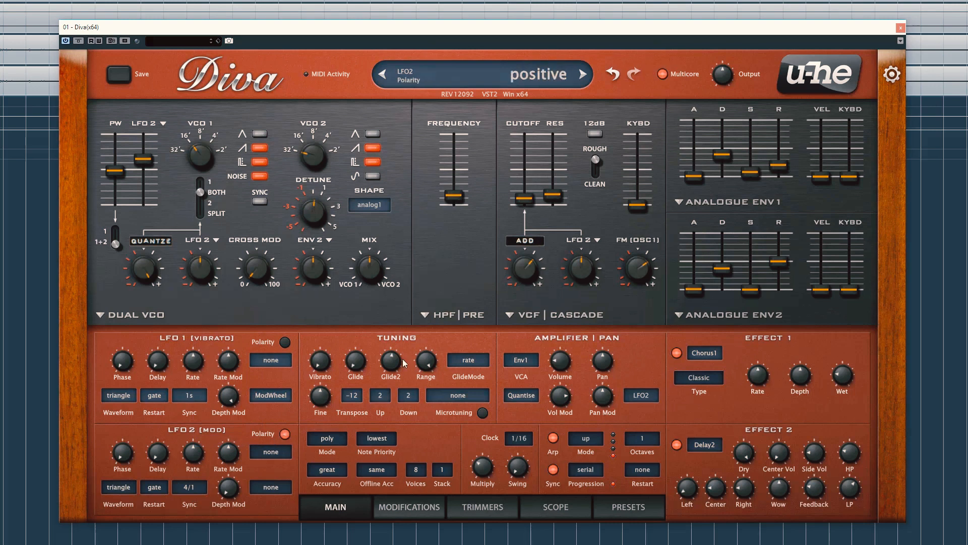
{"action": "left_click_drag", "start_coordinate": [585, 270], "coordinate": [585, 254]}
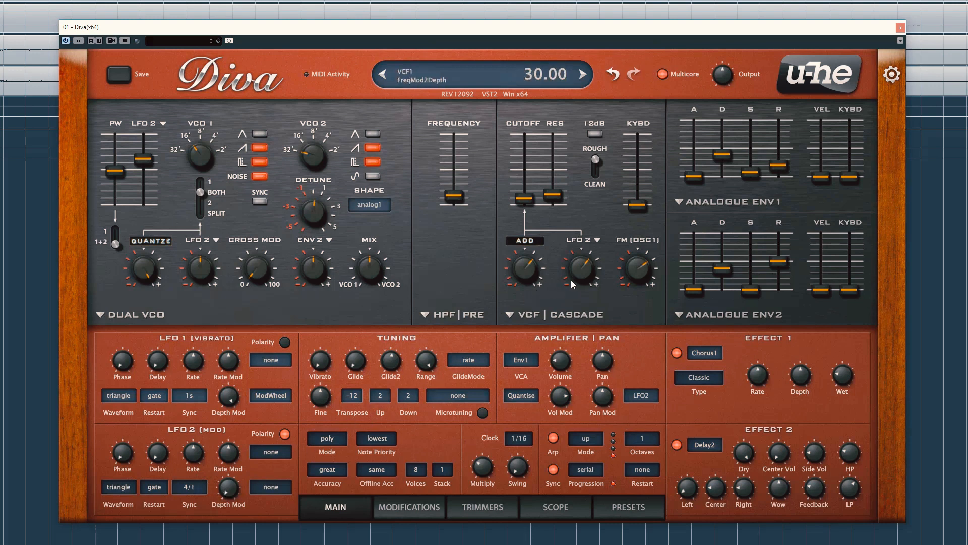
Set LFO 2's sync to 2/1, switch off its positive polarity and reset its cutoff modulation depth to zero.
{"action": "left_click", "coordinate": [188, 486]}
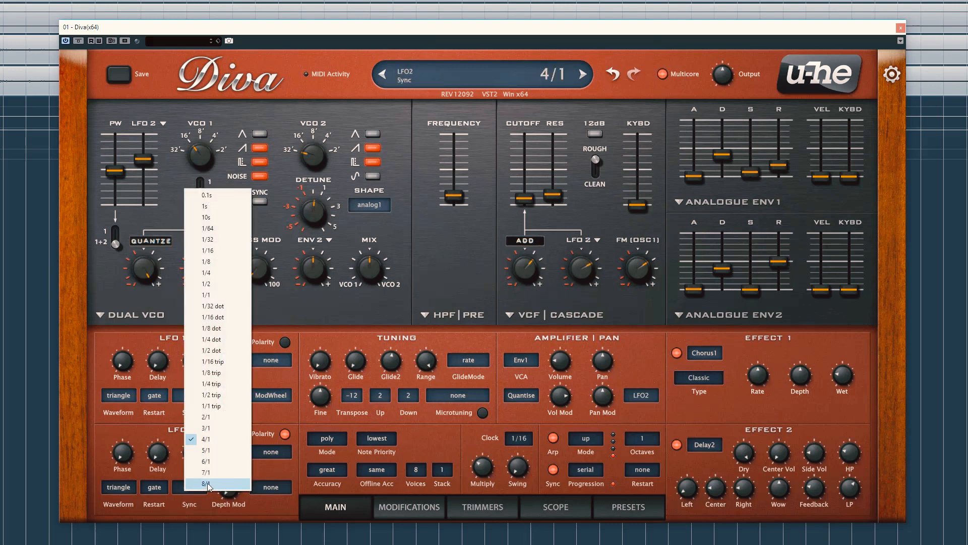
{"action": "left_click", "coordinate": [206, 417]}
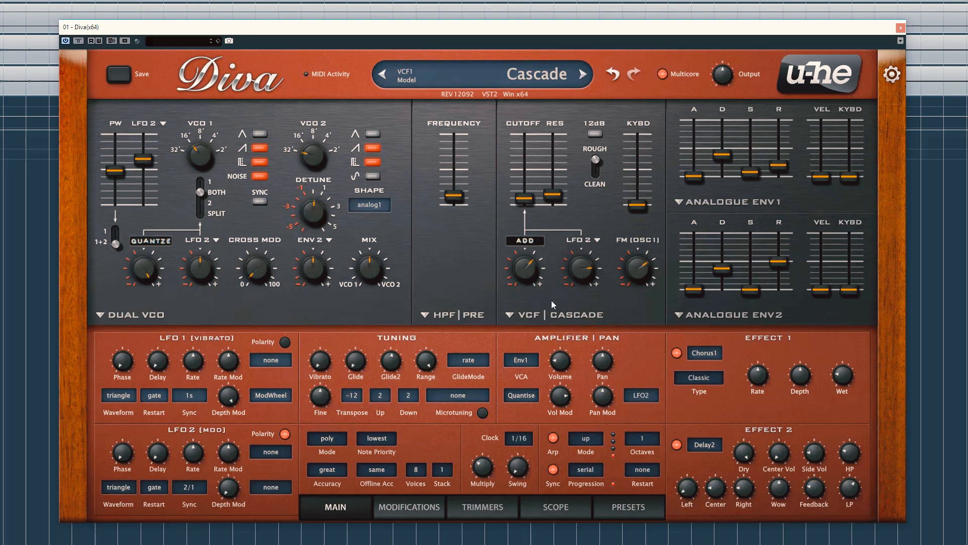
{"action": "left_click", "coordinate": [285, 434]}
{"action": "left_click_drag", "start_coordinate": [580, 269], "coordinate": [579, 283]}
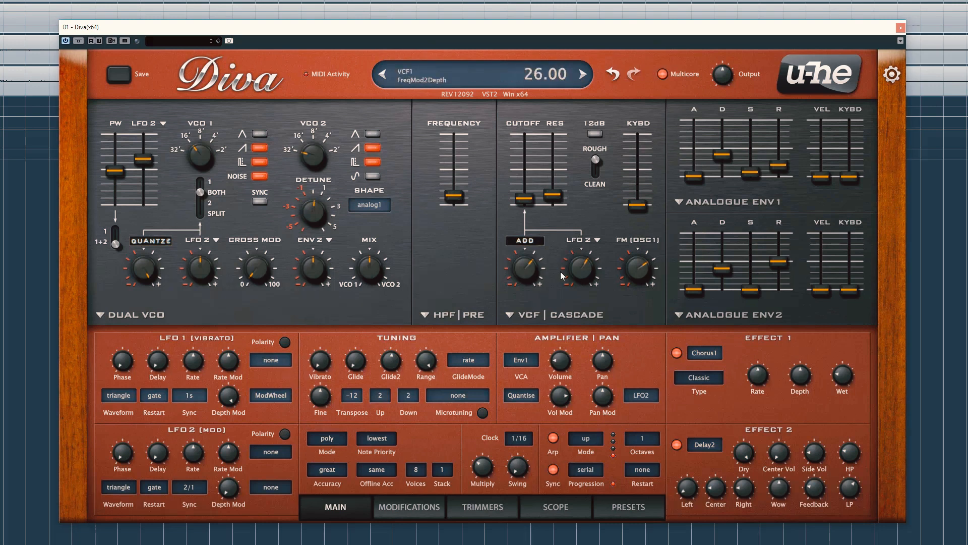
{"action": "double_click", "coordinate": [579, 266]}
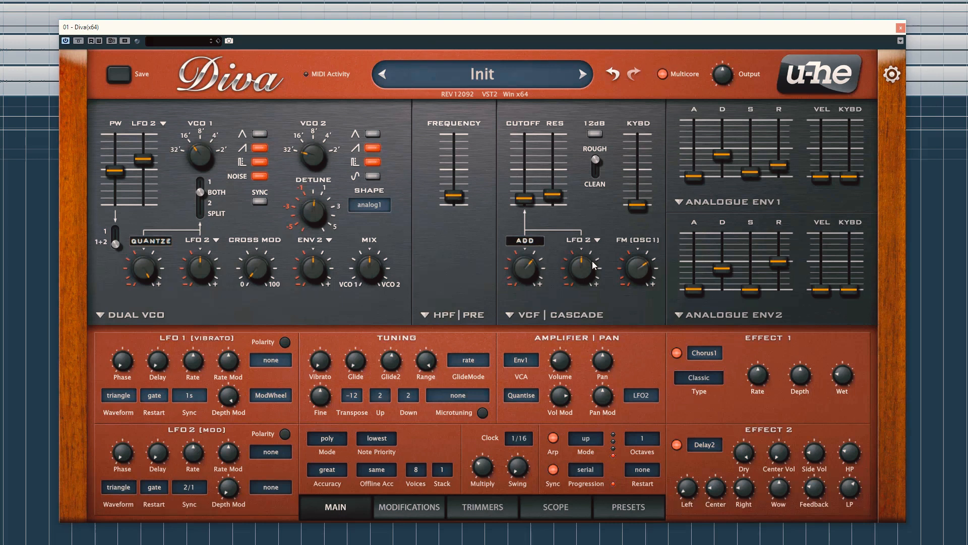
Turn off the pulse waves of both oscillators and raise the main output level.
{"action": "left_click", "coordinate": [371, 162]}
{"action": "left_click", "coordinate": [260, 164]}
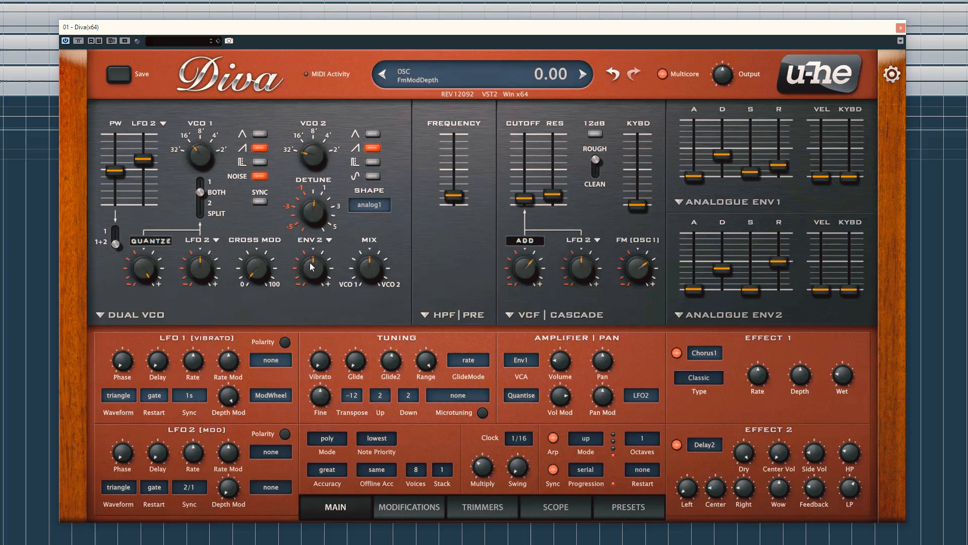
{"action": "left_click_drag", "start_coordinate": [728, 74], "coordinate": [730, 65]}
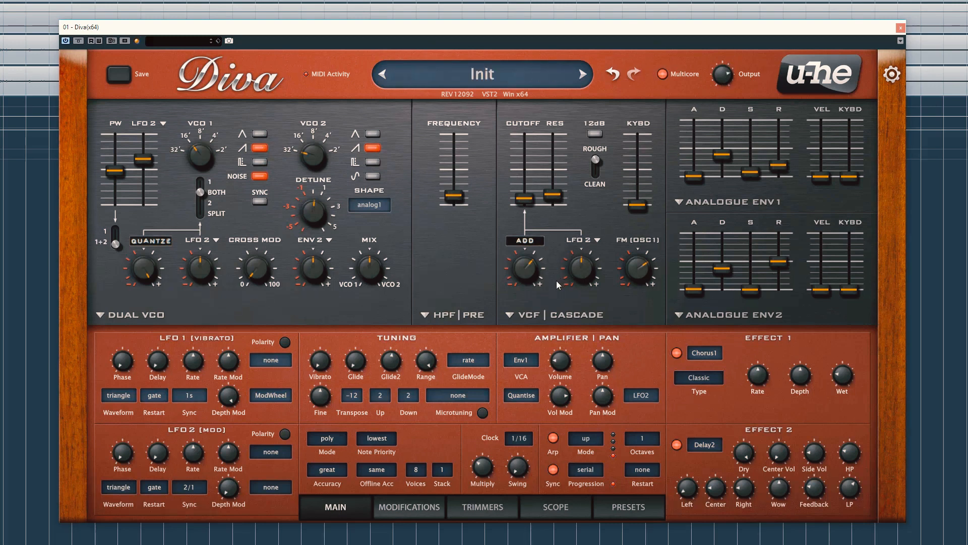
Review the Voice Map Modulator values and raise the filter cutoff.
{"action": "left_click", "coordinate": [469, 505]}
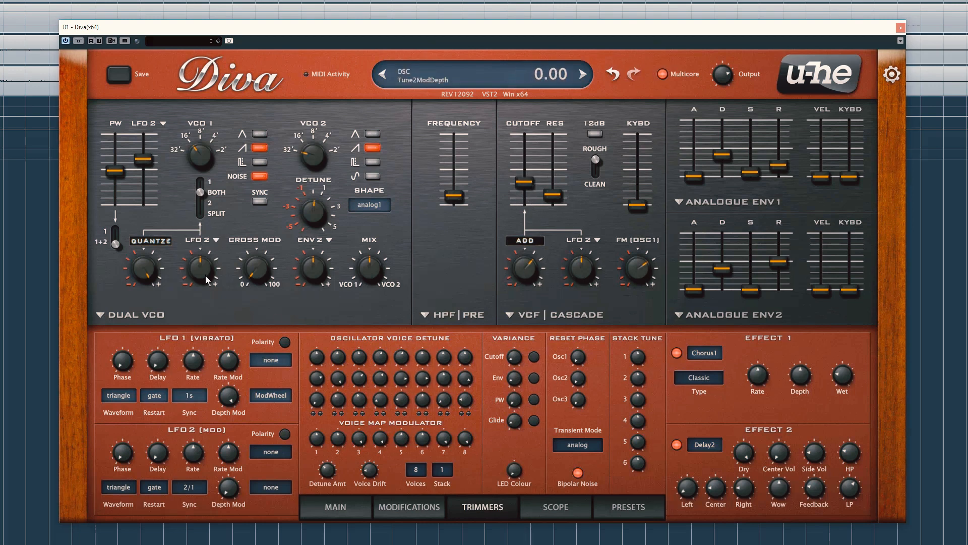
{"action": "left_click", "coordinate": [367, 509]}
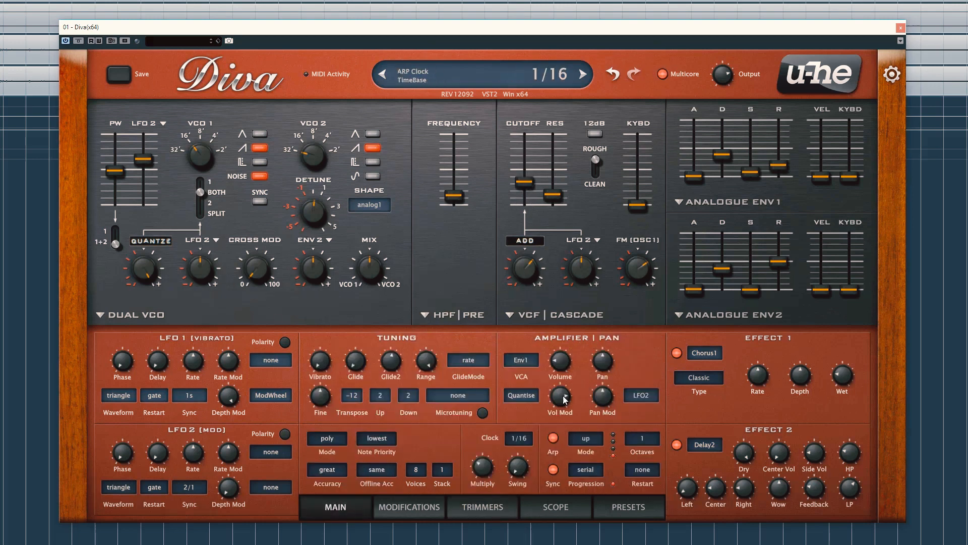